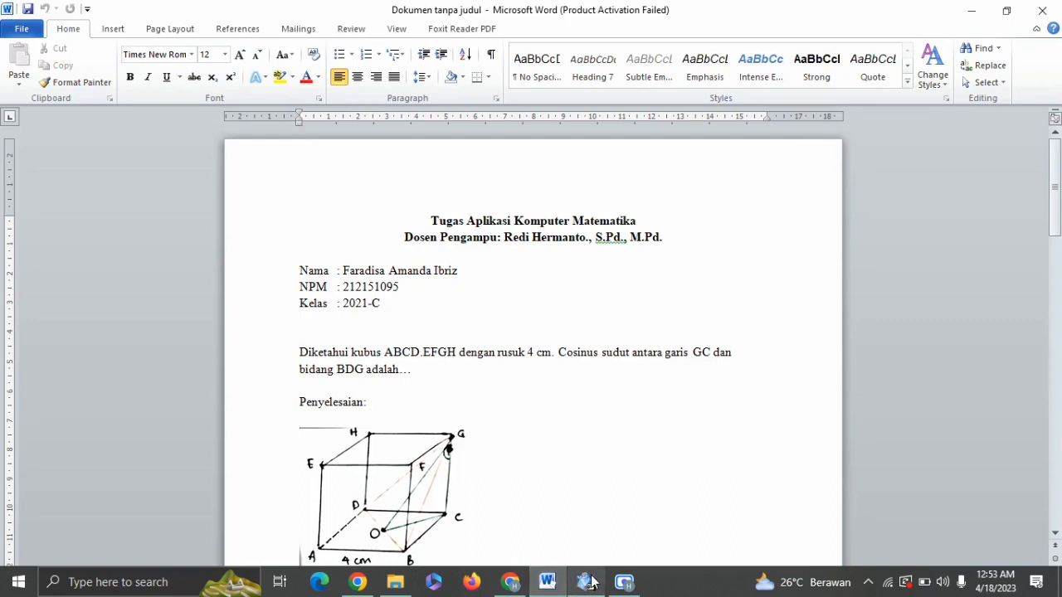
In Cabri 3D, create a document from the Natural no vectors (A4) template and paste the cube problem text above the base plane
{"action": "mouse_move", "coordinate": [589, 583]}
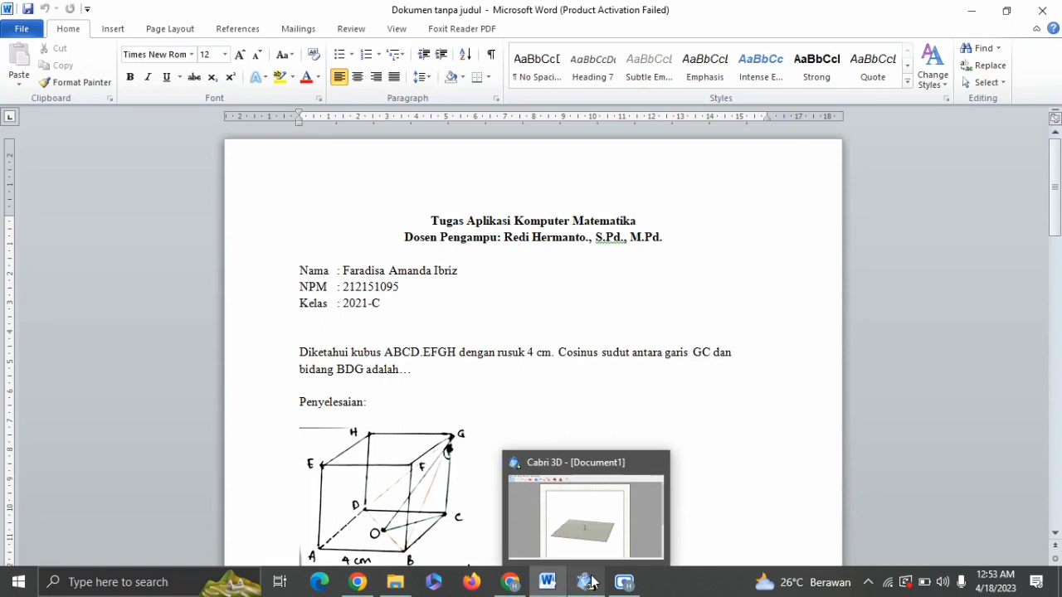
{"action": "left_click", "coordinate": [590, 583]}
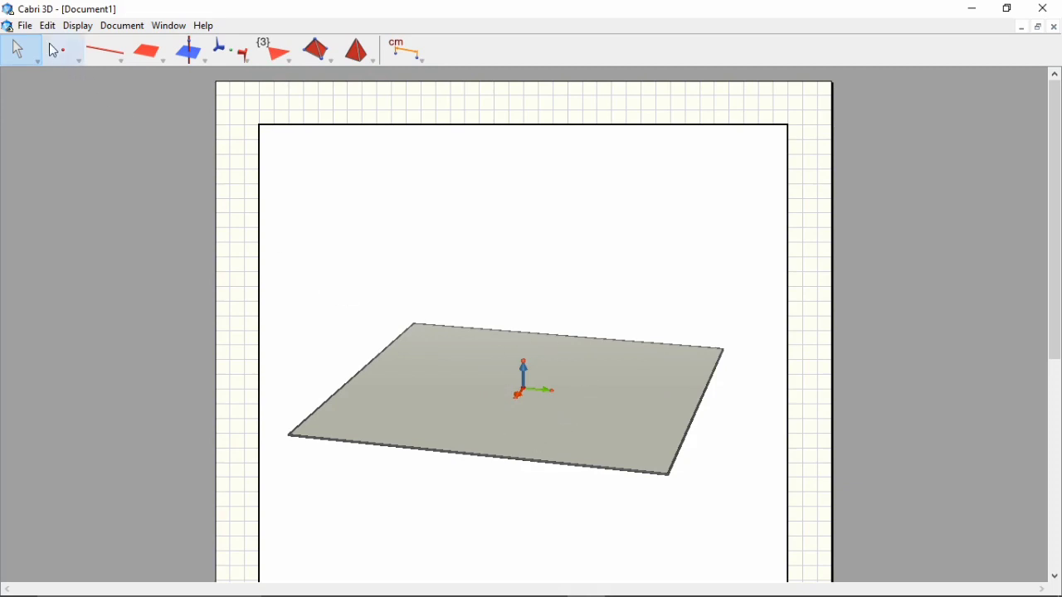
{"action": "left_click", "coordinate": [30, 29]}
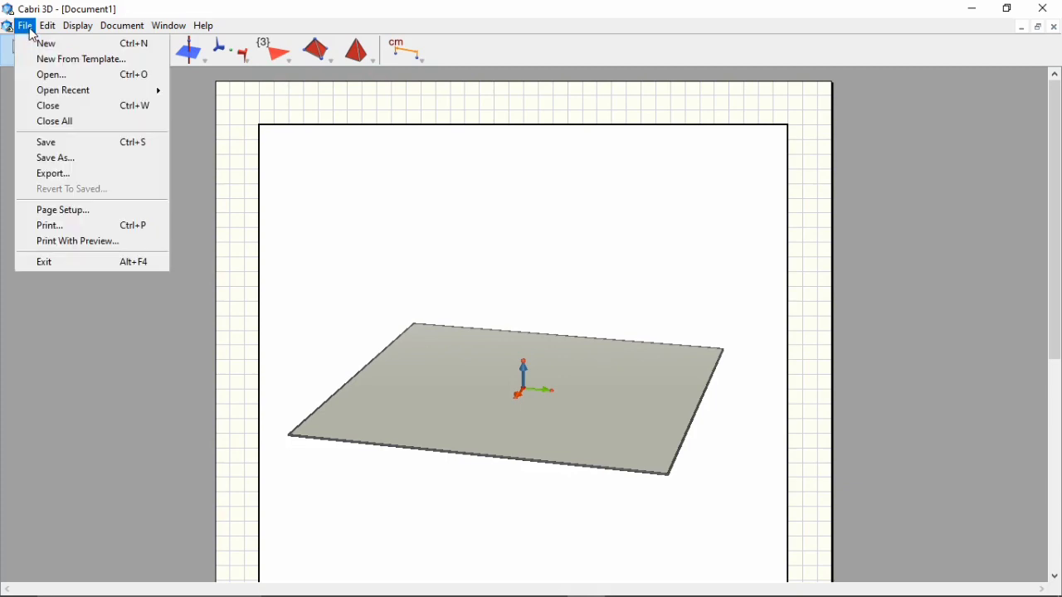
{"action": "mouse_move", "coordinate": [47, 26]}
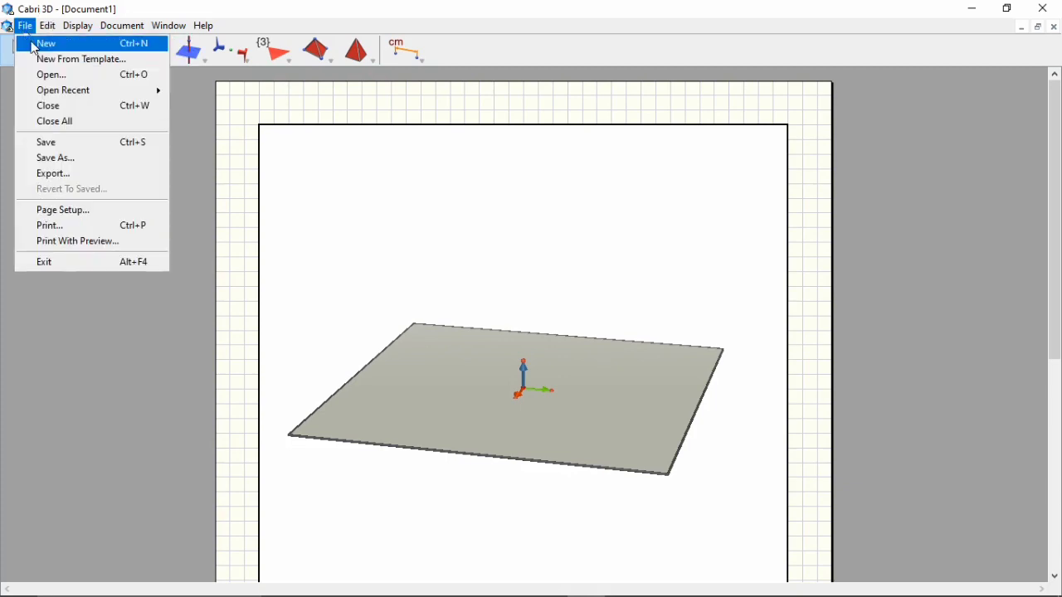
{"action": "left_click", "coordinate": [43, 61]}
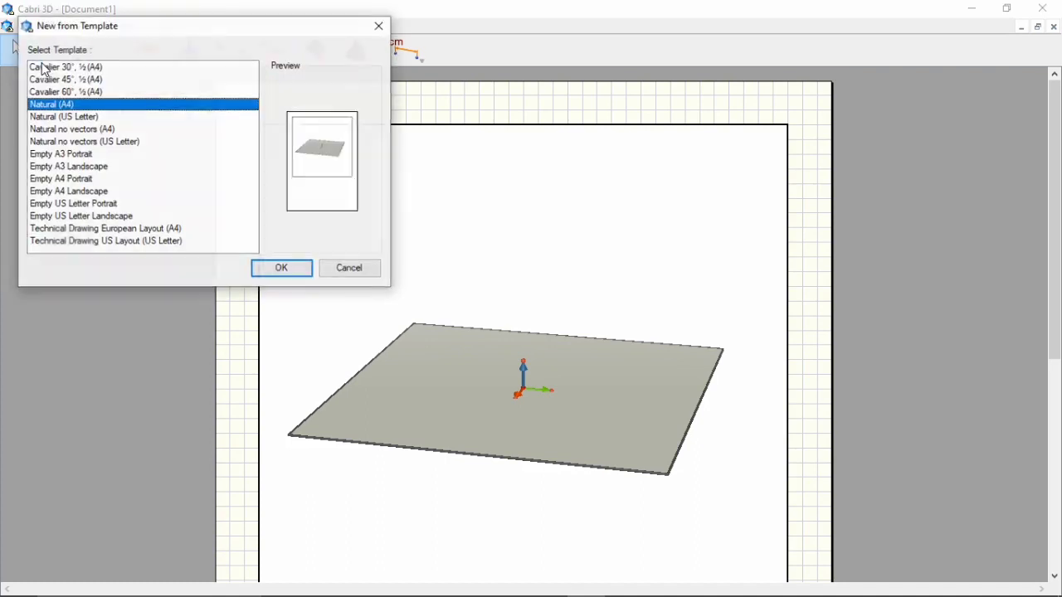
{"action": "left_click", "coordinate": [155, 131]}
{"action": "left_click", "coordinate": [282, 268]}
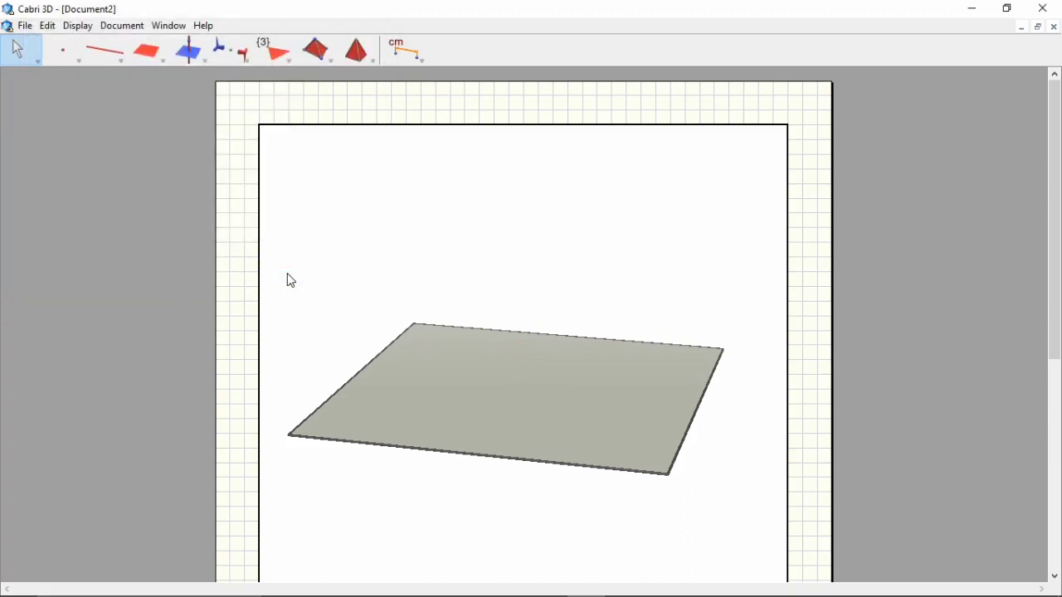
{"action": "type", "text": "Diketahui kubus ABCD.EFGH dengan rusuk 4 cm. Cosinus sudut antara garis GC dan bidang BDG adalah…"}
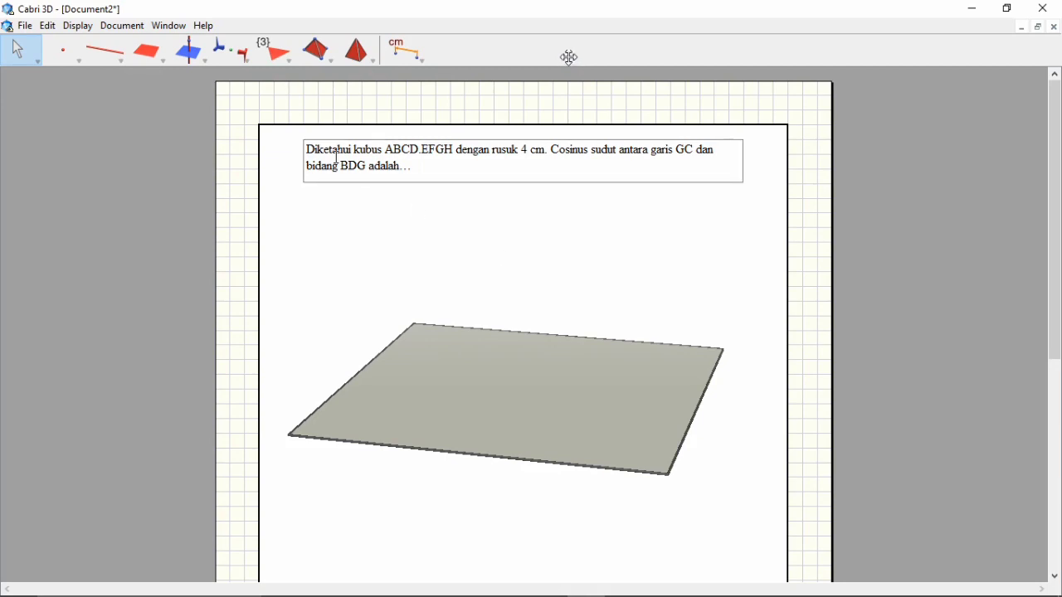
Create a new point at coordinates (0, 0, 4)
{"action": "left_click", "coordinate": [188, 29]}
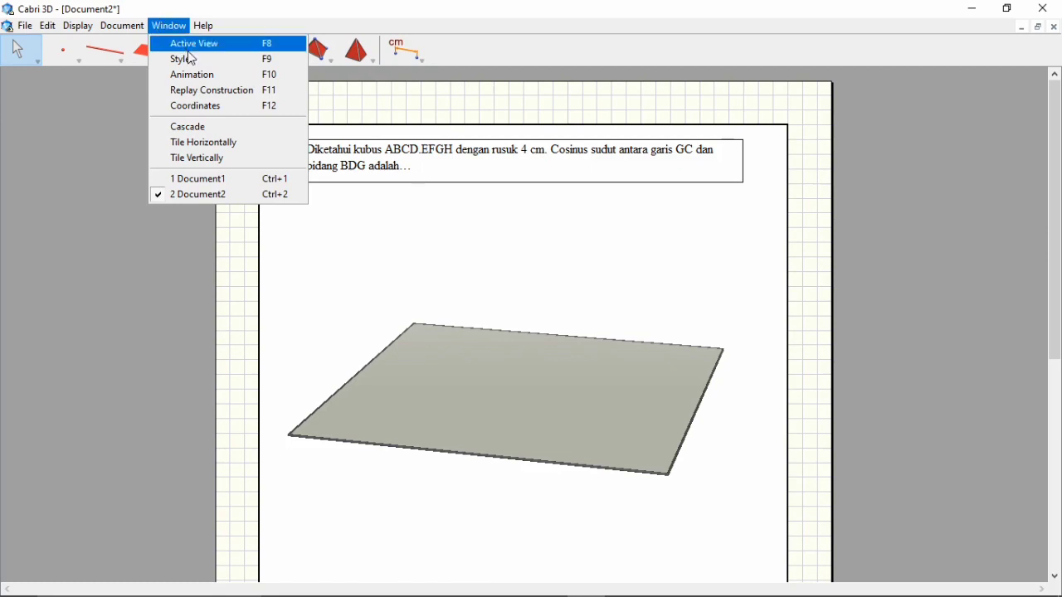
{"action": "left_click", "coordinate": [215, 115]}
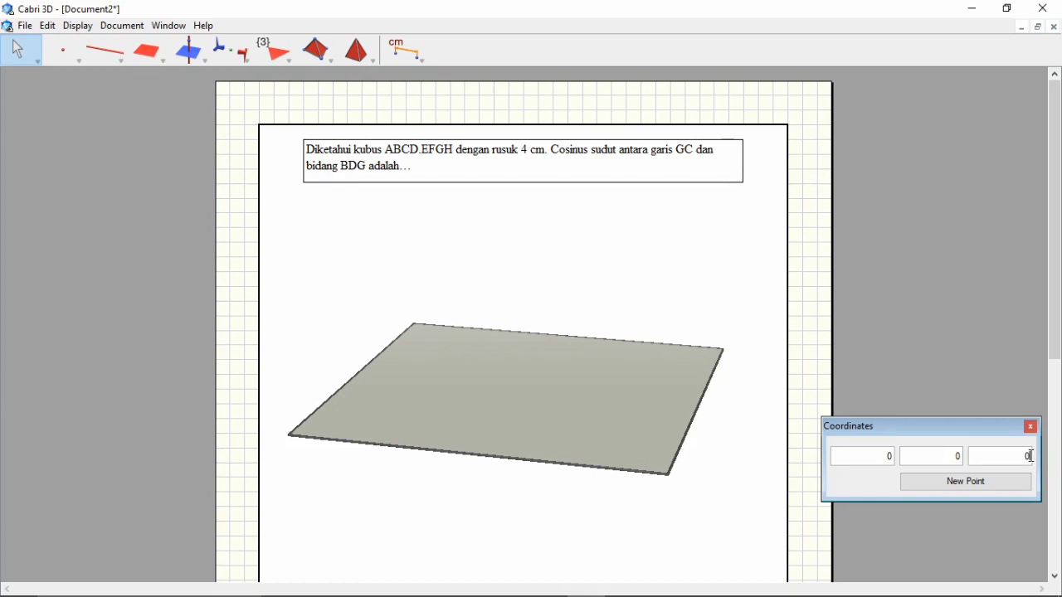
{"action": "key", "text": "BackSpace"}
{"action": "type", "text": "4"}
{"action": "left_click", "coordinate": [1007, 490]}
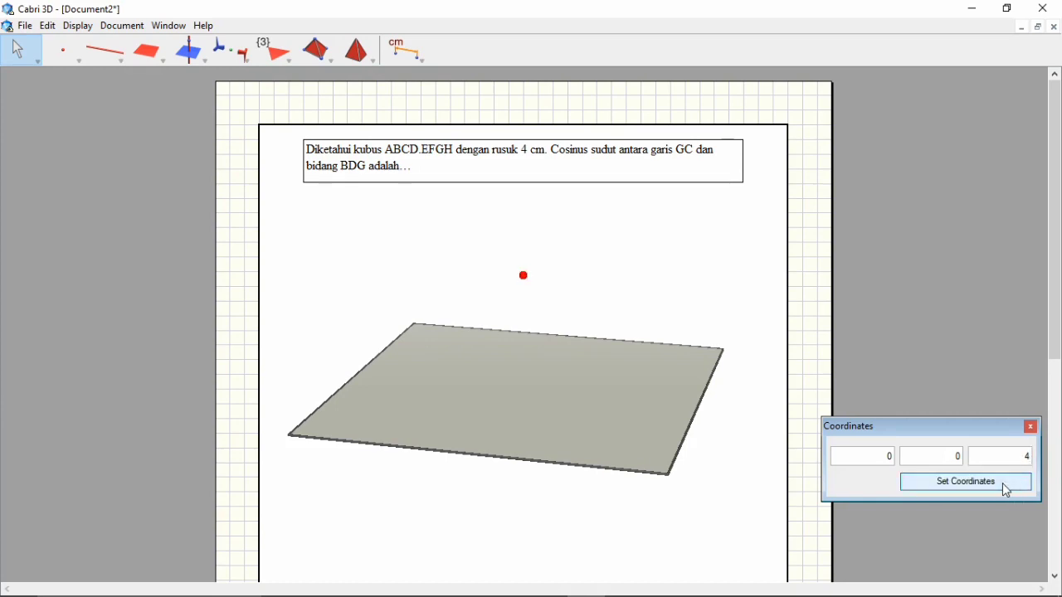
Create a second point at coordinates (4, 4, 0) and close the coordinate entry
{"action": "left_click", "coordinate": [747, 369]}
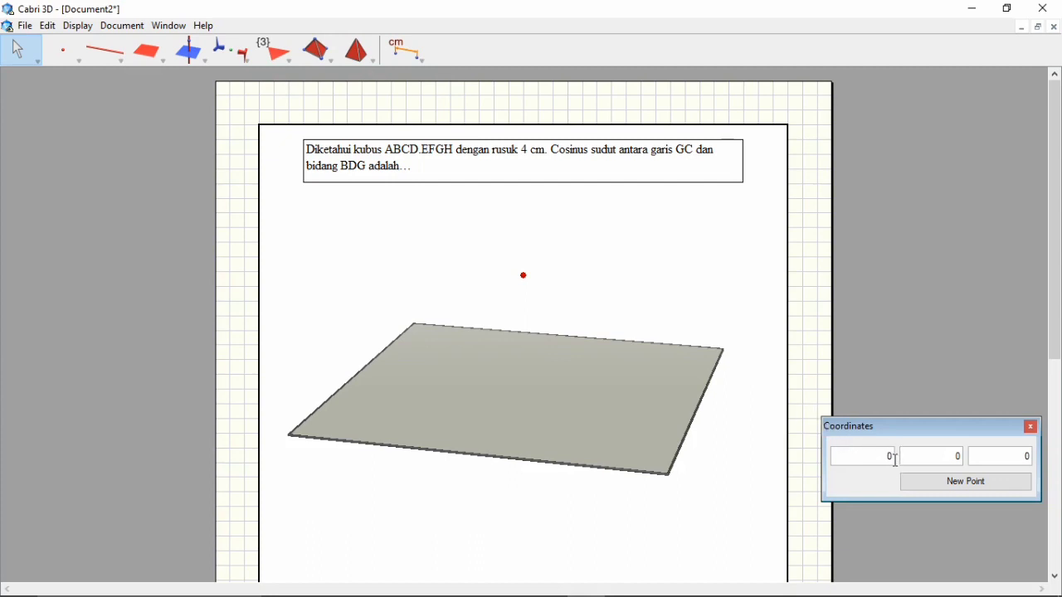
{"action": "key", "text": "BackSpace"}
{"action": "type", "text": "4"}
{"action": "left_click", "coordinate": [962, 459]}
{"action": "key", "text": "BackSpace"}
{"action": "type", "text": "4"}
{"action": "left_click", "coordinate": [980, 479]}
{"action": "left_click", "coordinate": [1030, 429]}
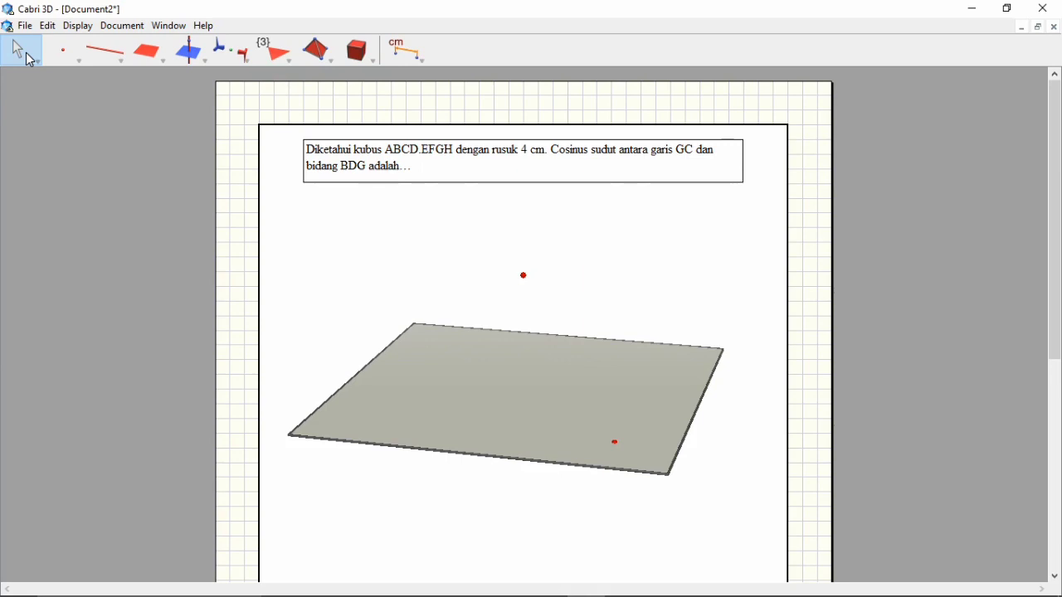
Construct an XYZ box defined by the raised point and the point on the base plane
{"action": "left_click", "coordinate": [328, 57]}
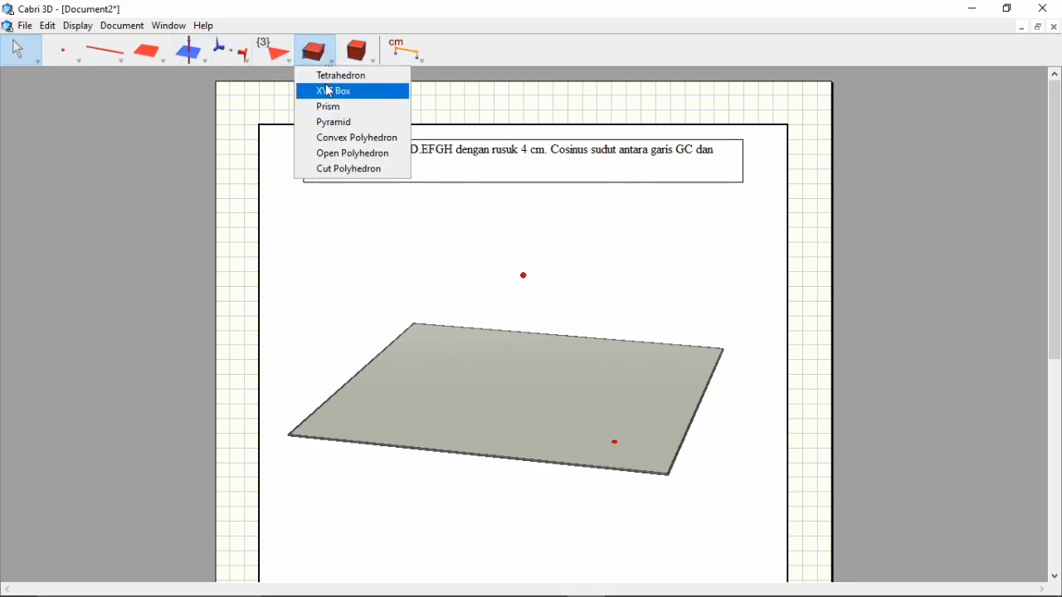
{"action": "left_click", "coordinate": [330, 91]}
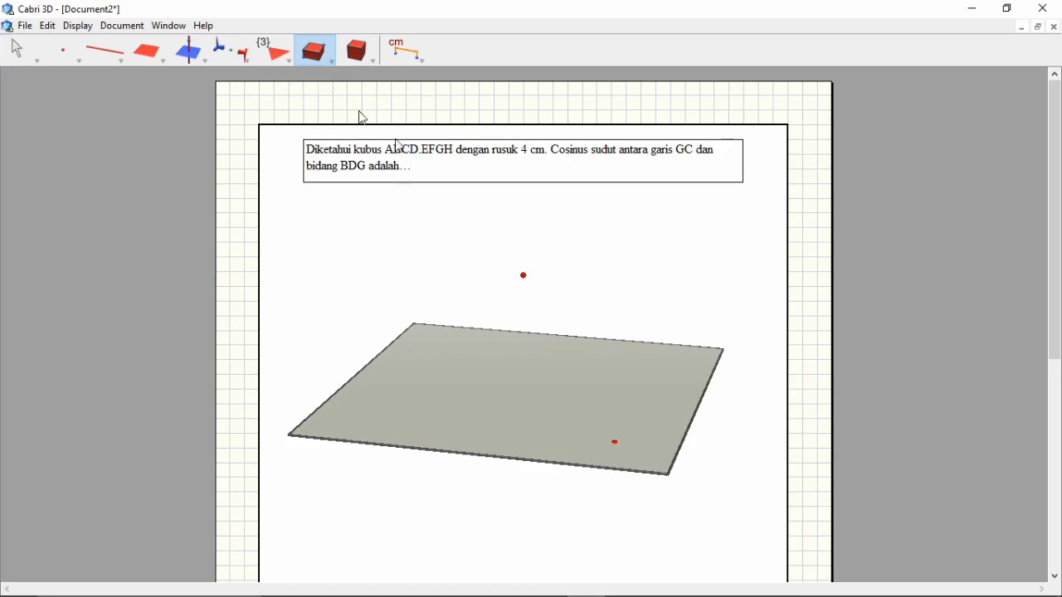
{"action": "left_click", "coordinate": [524, 275]}
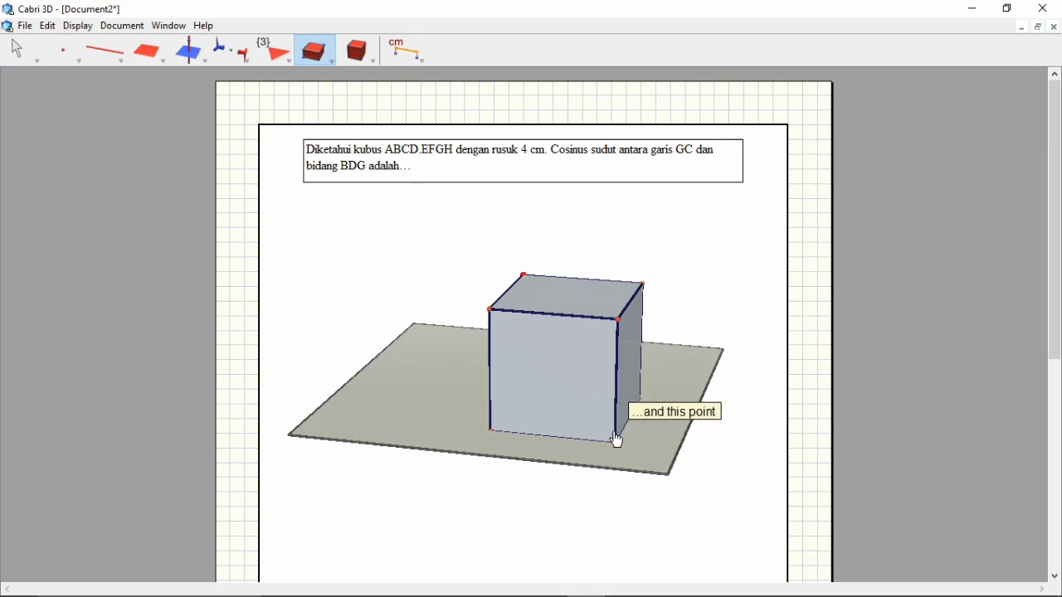
{"action": "left_click", "coordinate": [618, 442]}
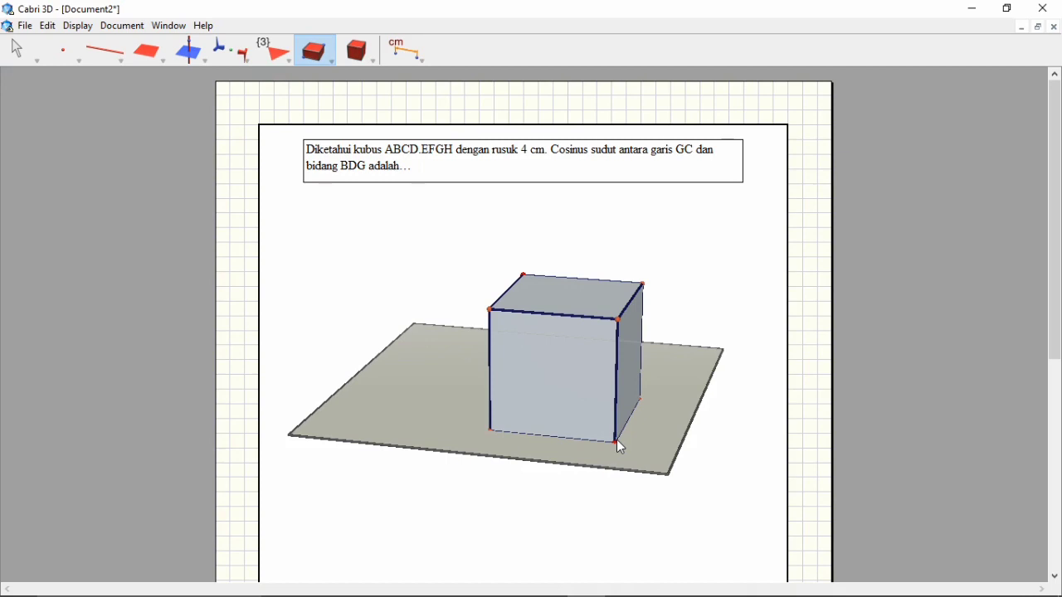
Add length measurements to the cube's upper front edge and its front-left vertical edge
{"action": "left_click_drag", "start_coordinate": [415, 63], "coordinate": [427, 98]}
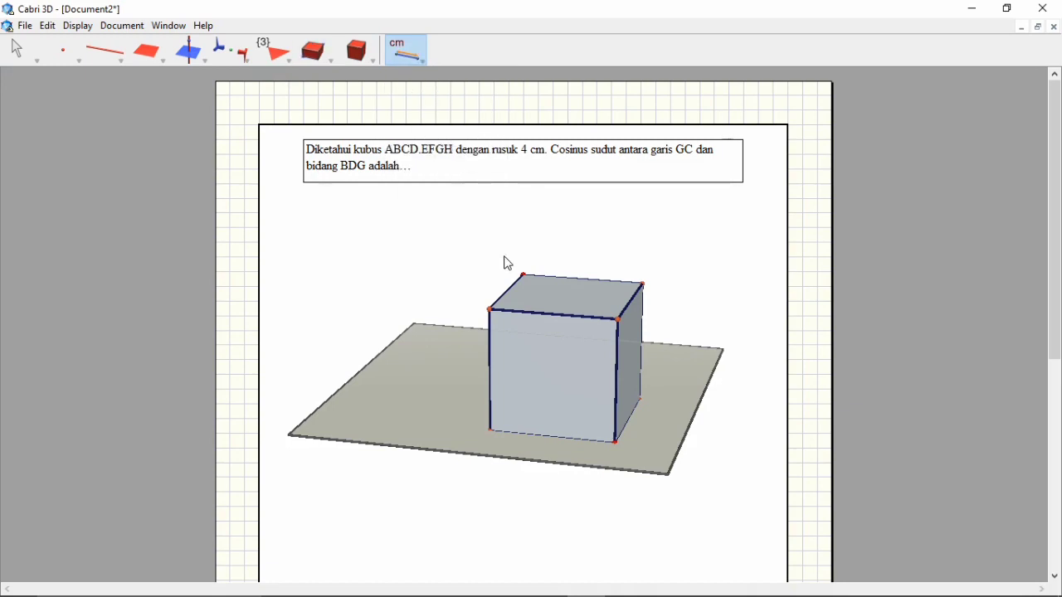
{"action": "left_click", "coordinate": [536, 316]}
{"action": "left_click", "coordinate": [490, 377]}
{"action": "key", "text": "Escape"}
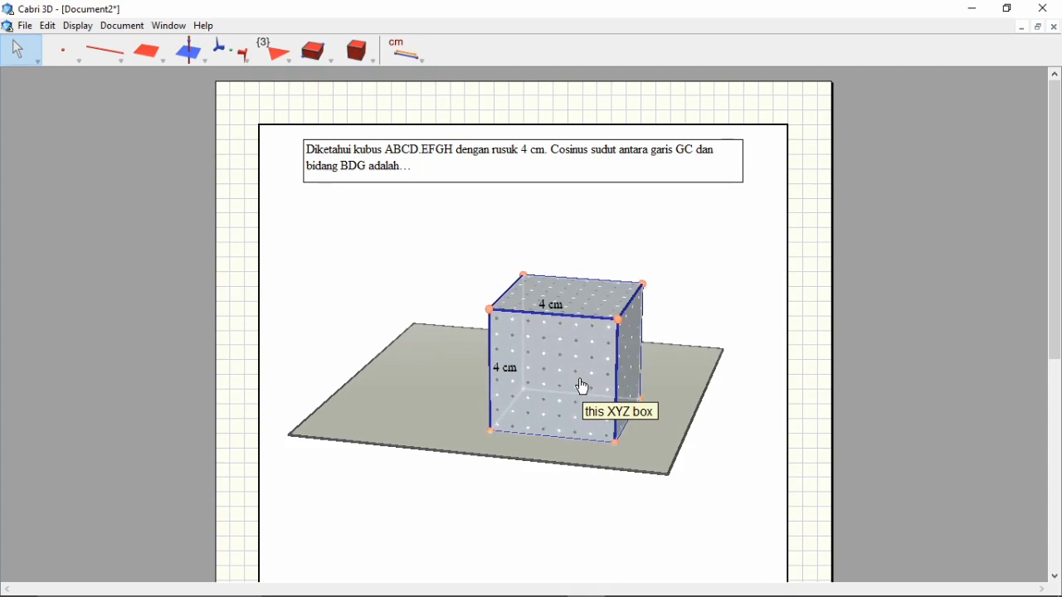
Shift the cube slightly to the left on the base plane and set its surface style to Empty
{"action": "left_click_drag", "start_coordinate": [583, 388], "coordinate": [550, 379]}
{"action": "right_click", "coordinate": [550, 379]}
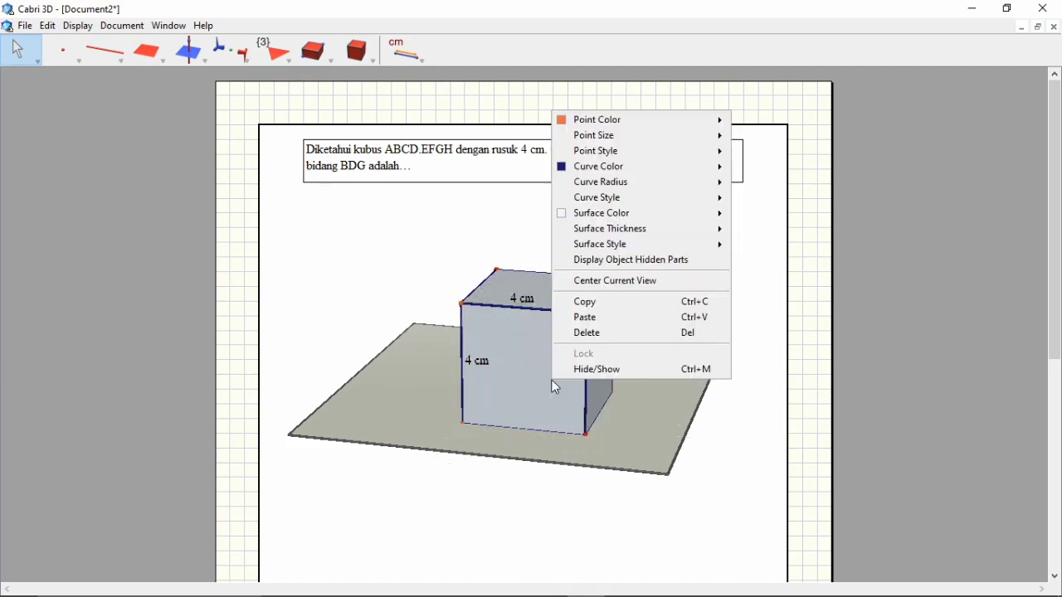
{"action": "mouse_move", "coordinate": [643, 246]}
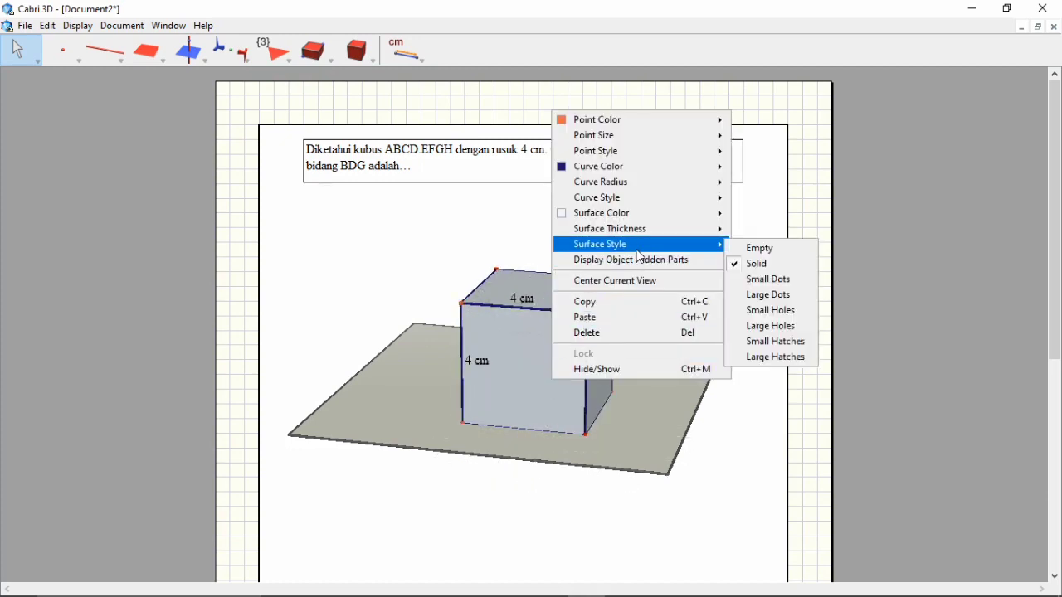
{"action": "left_click", "coordinate": [765, 250]}
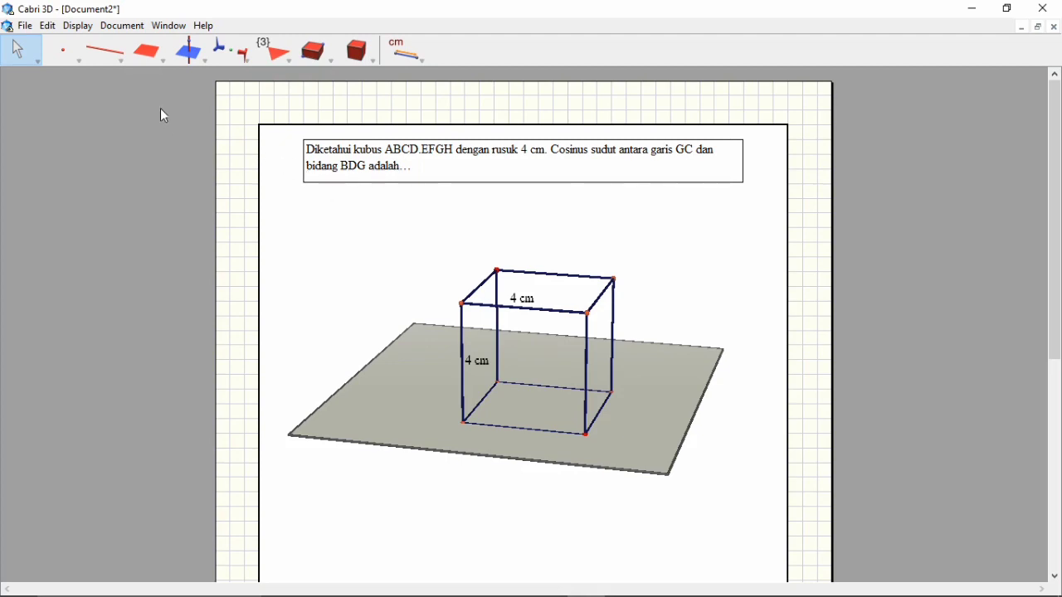
Place points on the four bottom vertices of the cube and label them A, B, C and D, starting at the front left
{"action": "left_click", "coordinate": [69, 60]}
{"action": "left_click", "coordinate": [68, 59]}
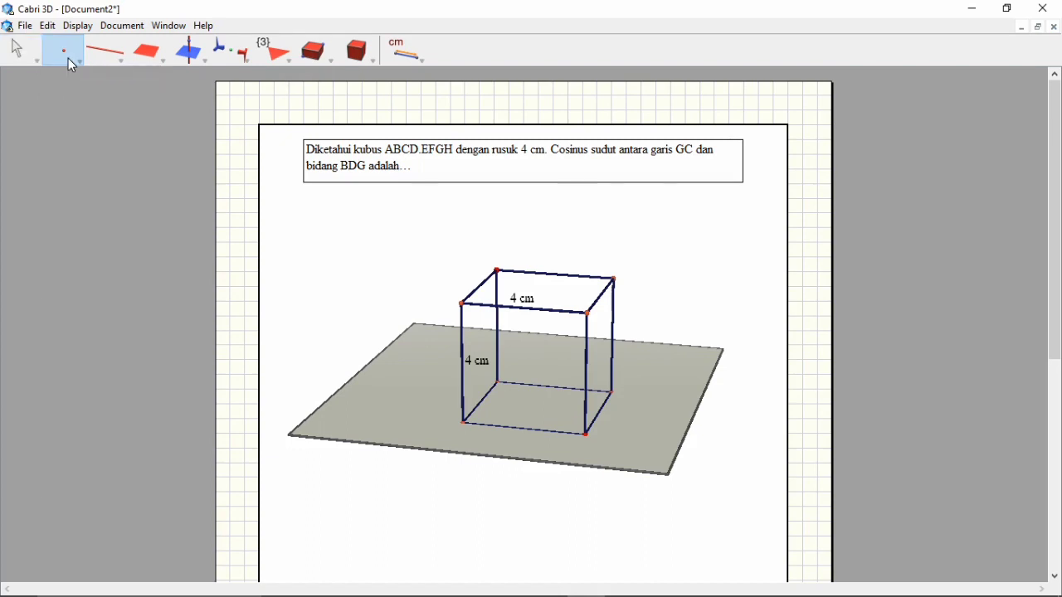
{"action": "left_click", "coordinate": [463, 423]}
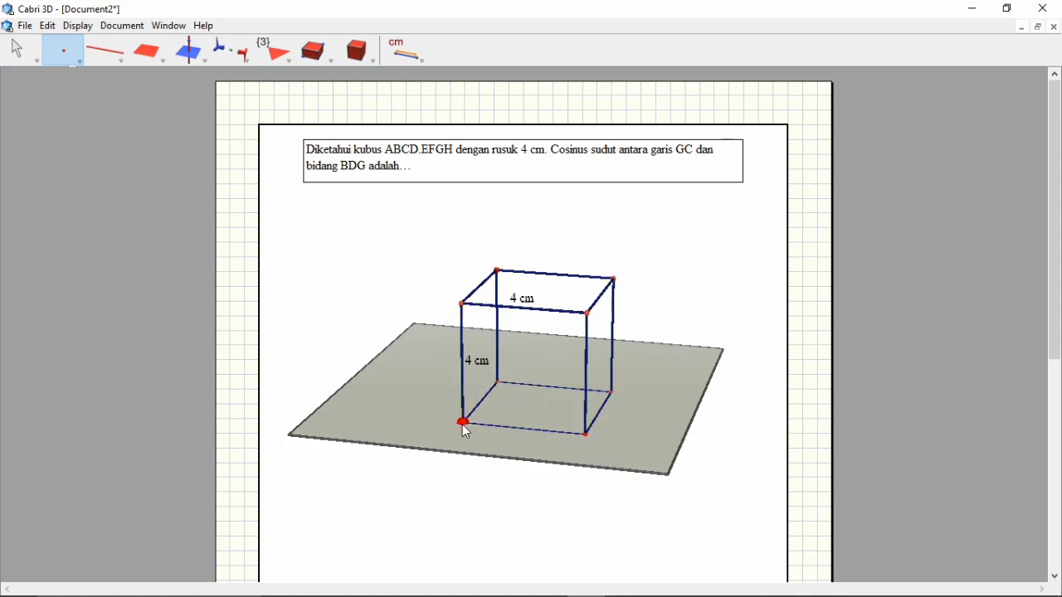
{"action": "left_click", "coordinate": [585, 433]}
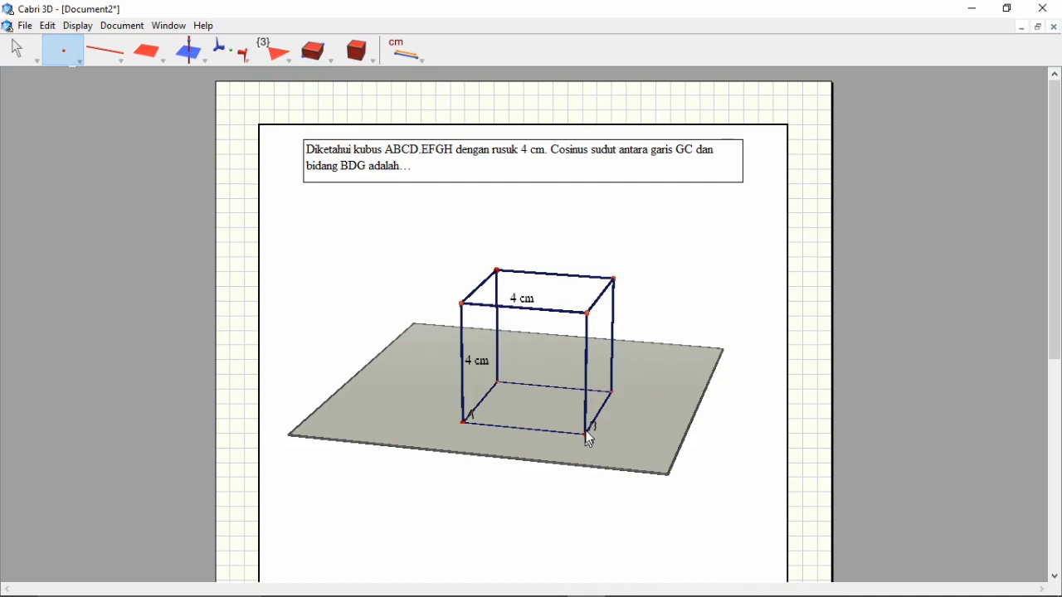
{"action": "left_click", "coordinate": [613, 393]}
{"action": "left_click", "coordinate": [498, 382]}
Place points at the four top vertices of the cube and label them E, F, G and H, starting above A
{"action": "left_click", "coordinate": [462, 306]}
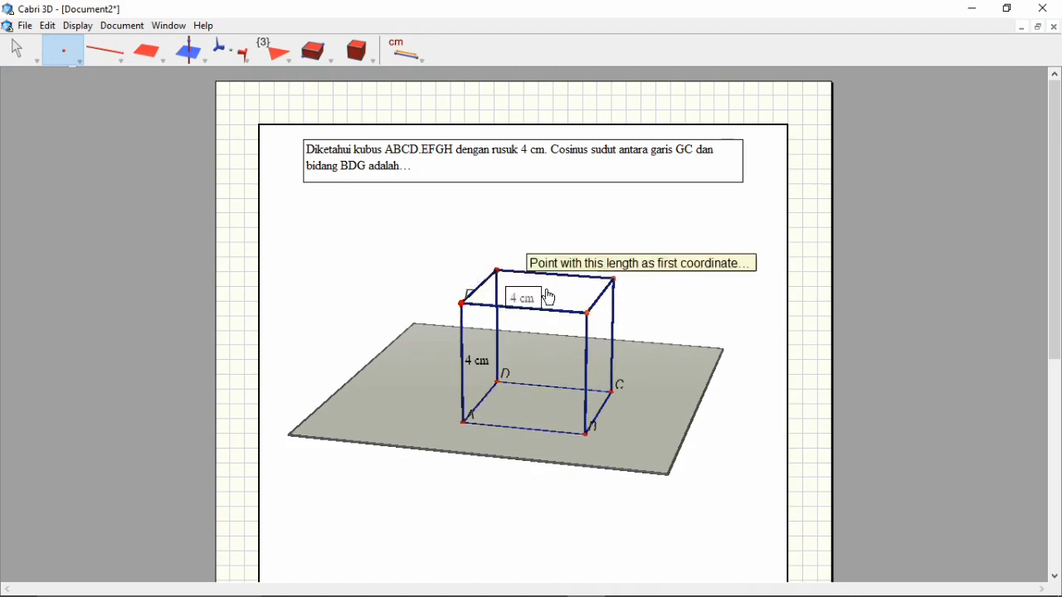
{"action": "left_click", "coordinate": [590, 314]}
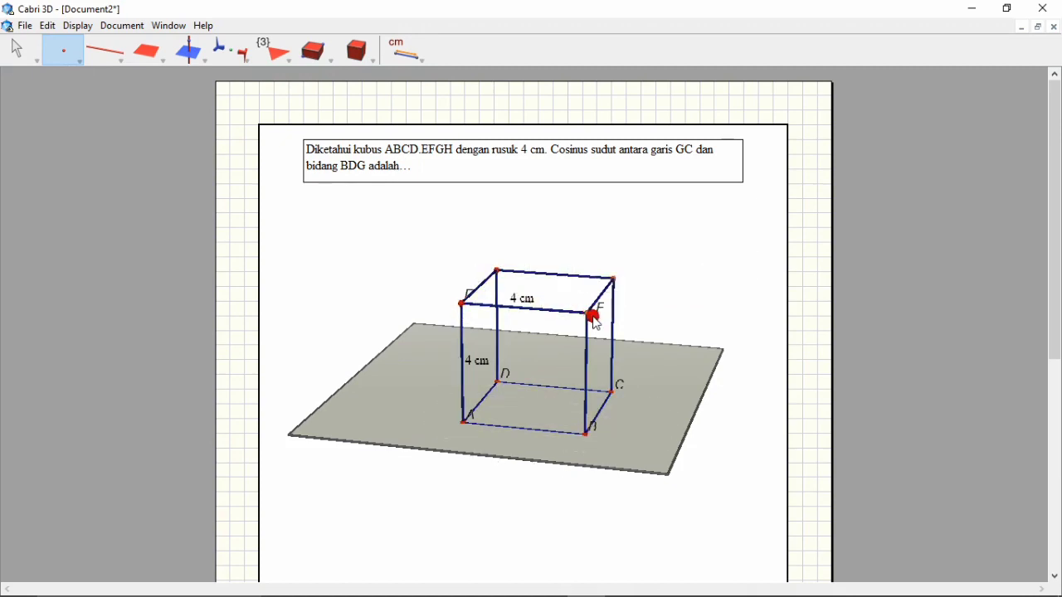
{"action": "left_click", "coordinate": [614, 278]}
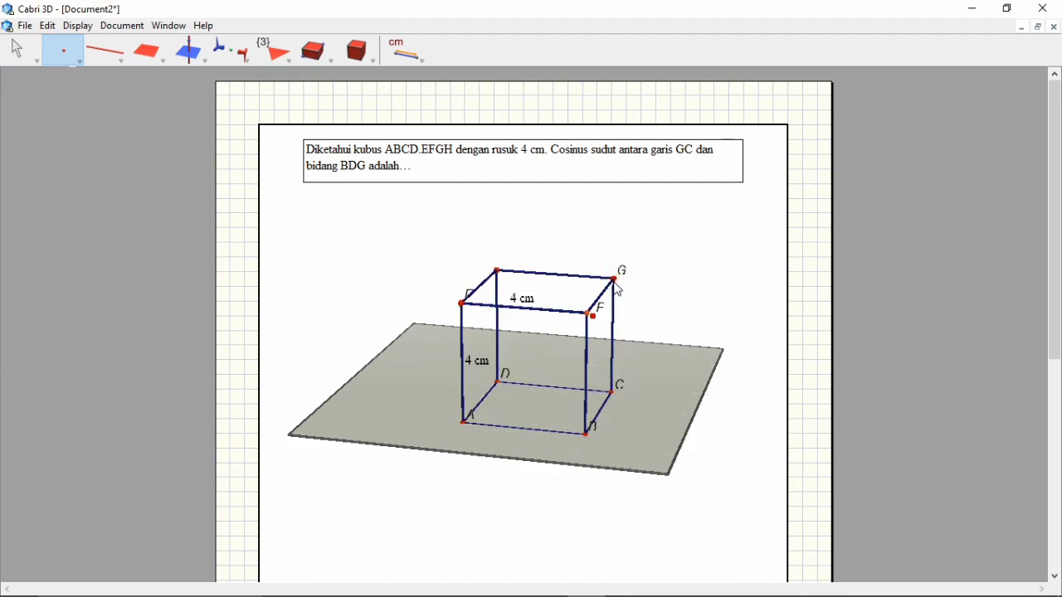
{"action": "left_click", "coordinate": [499, 270]}
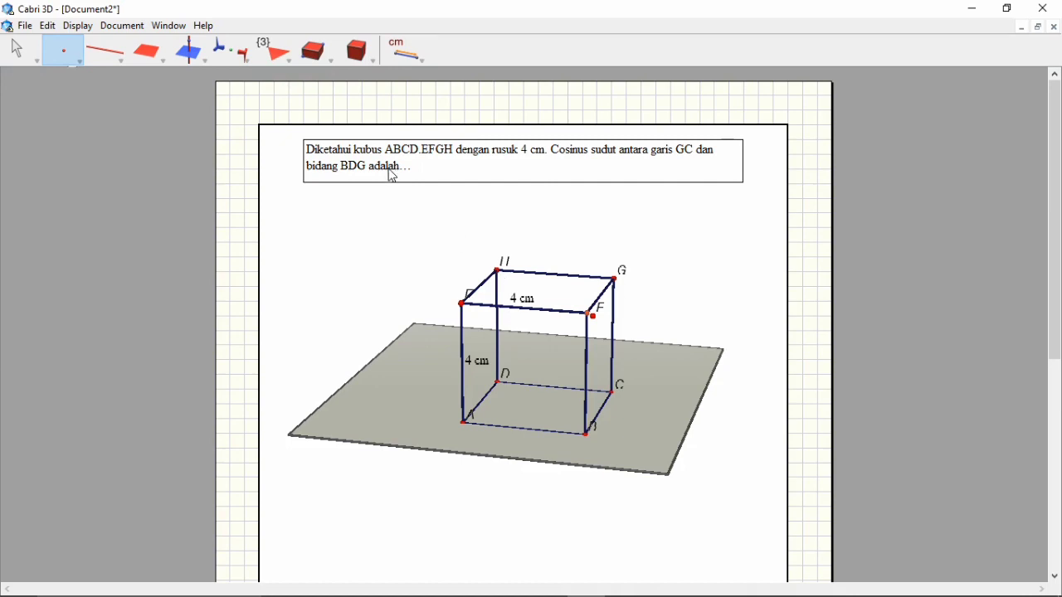
Construct a triangular polygon through vertices B, D and G of the cube
{"action": "left_click_drag", "start_coordinate": [163, 52], "coordinate": [158, 91]}
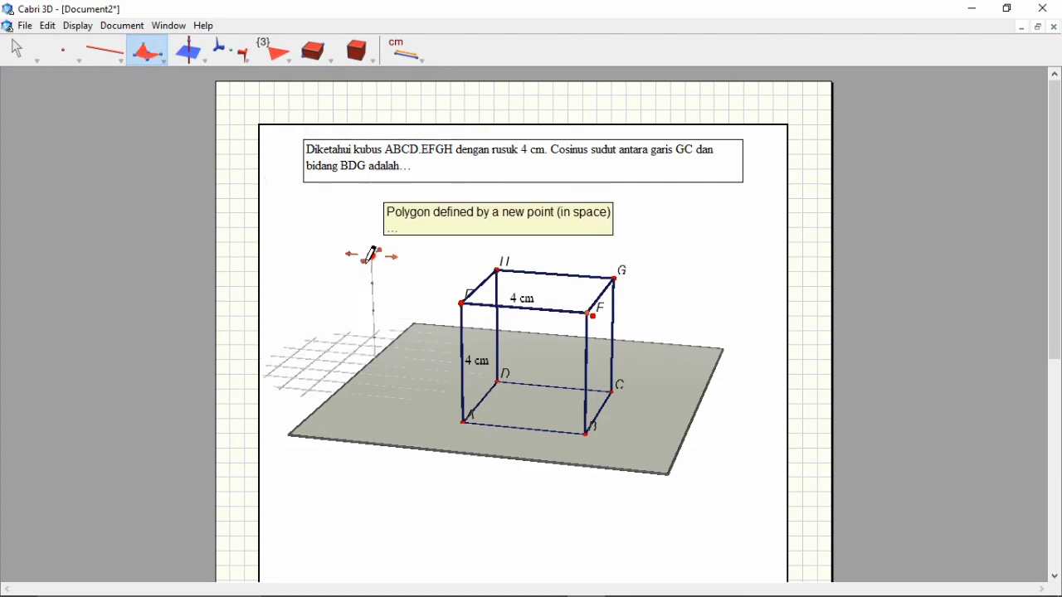
{"action": "left_click", "coordinate": [586, 435]}
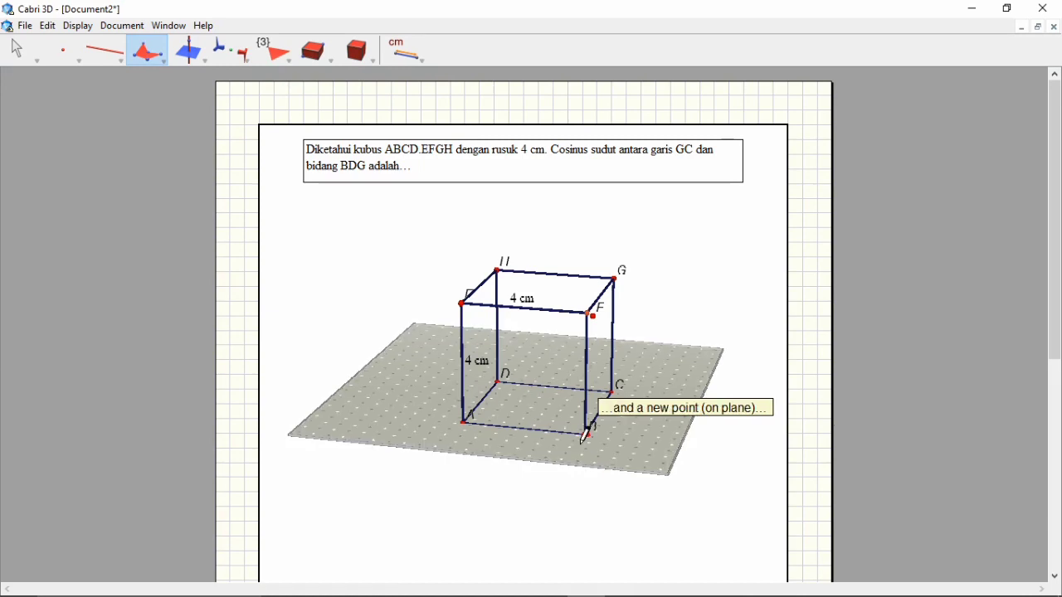
{"action": "left_click", "coordinate": [499, 382]}
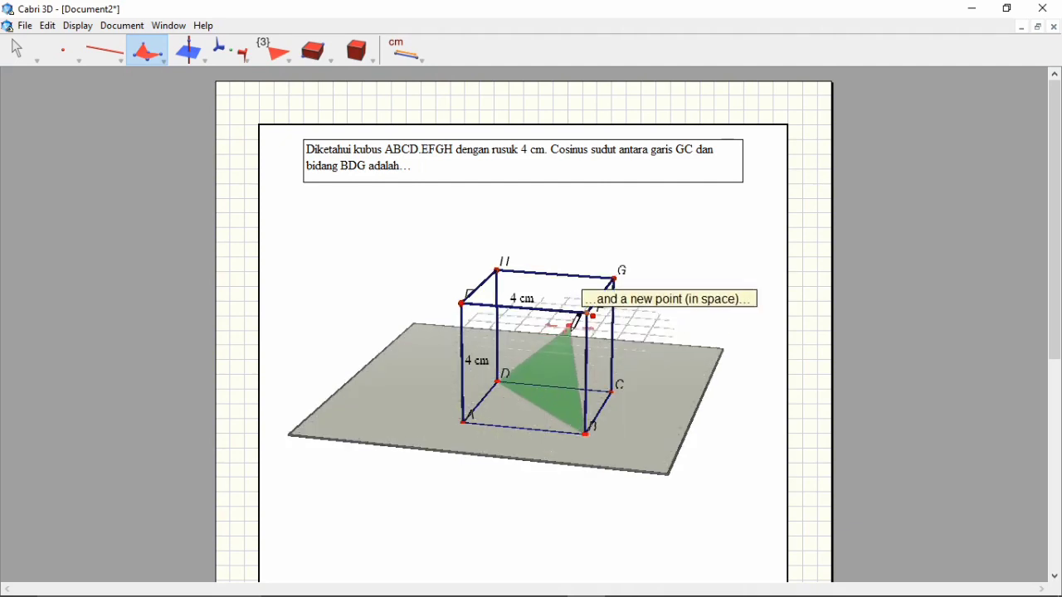
{"action": "left_click", "coordinate": [613, 281]}
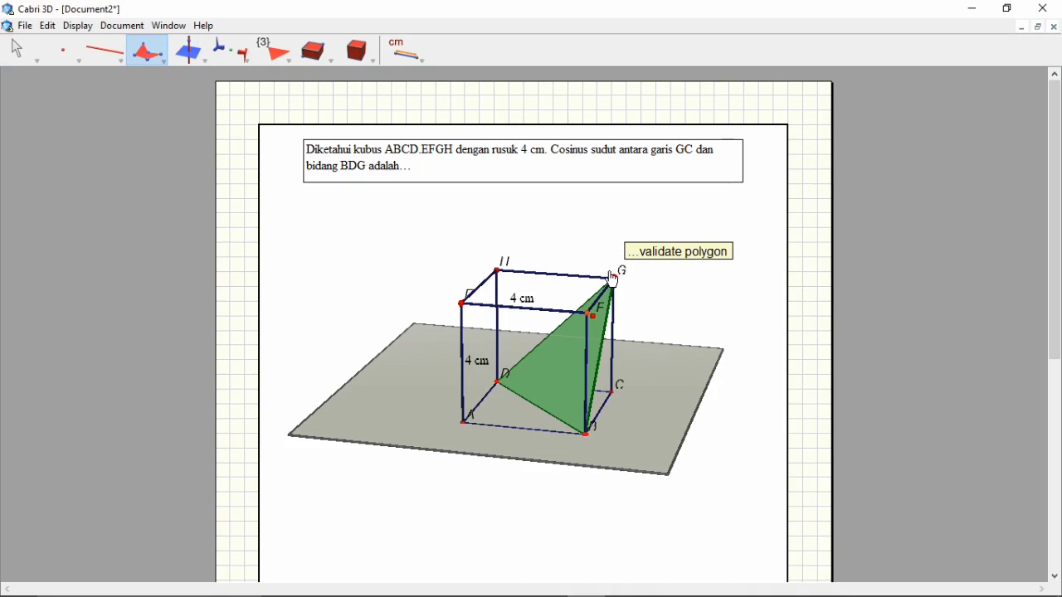
{"action": "left_click", "coordinate": [614, 281]}
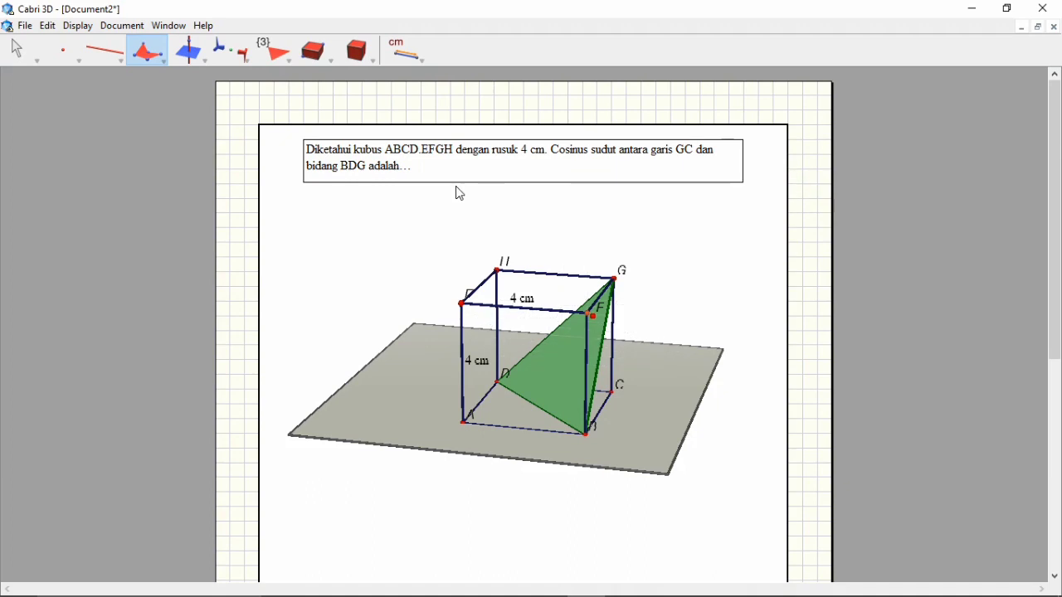
{"action": "left_click", "coordinate": [37, 58]}
{"action": "left_click", "coordinate": [37, 58]}
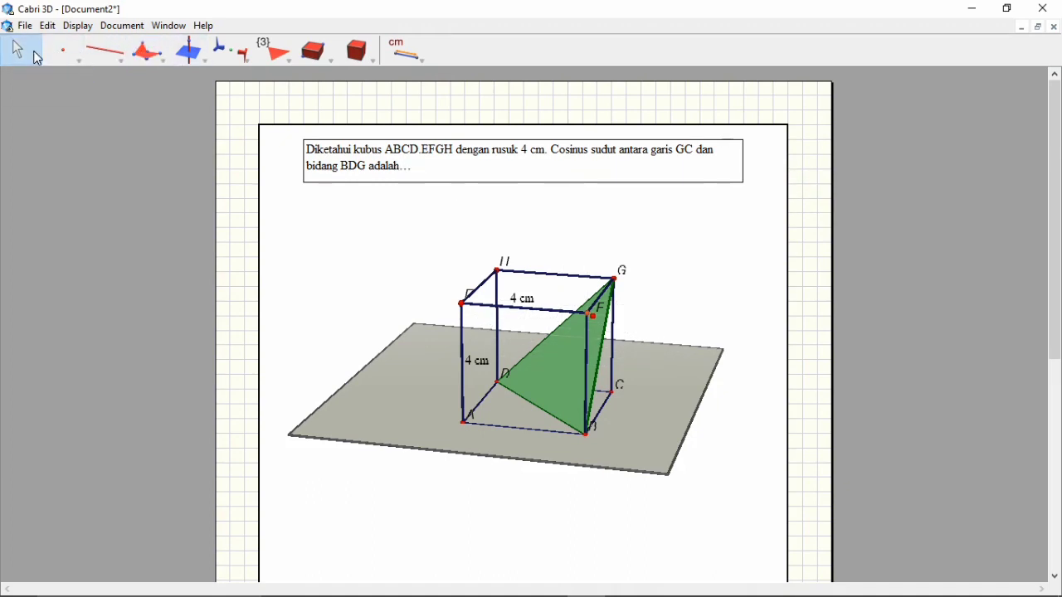
Construct the midpoint of edge BD of the triangle and label it O
{"action": "left_click", "coordinate": [199, 56]}
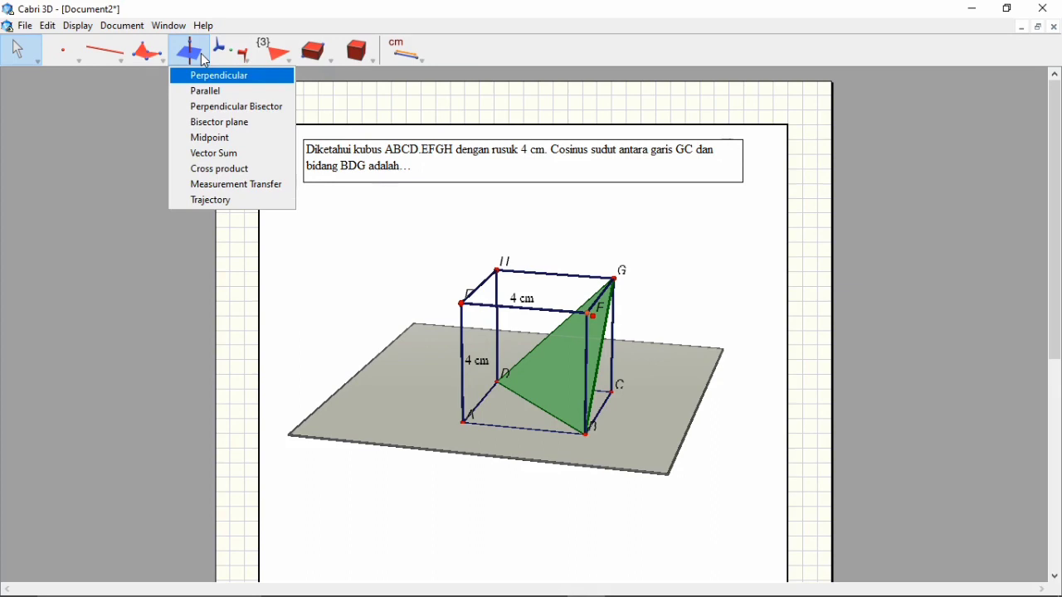
{"action": "left_click", "coordinate": [224, 143]}
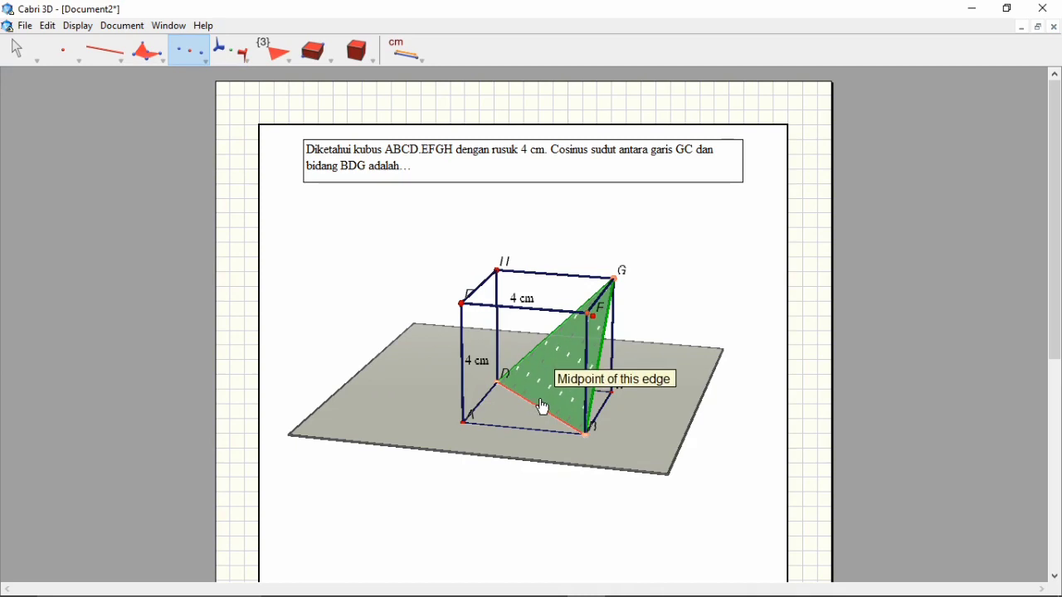
{"action": "left_click", "coordinate": [512, 389]}
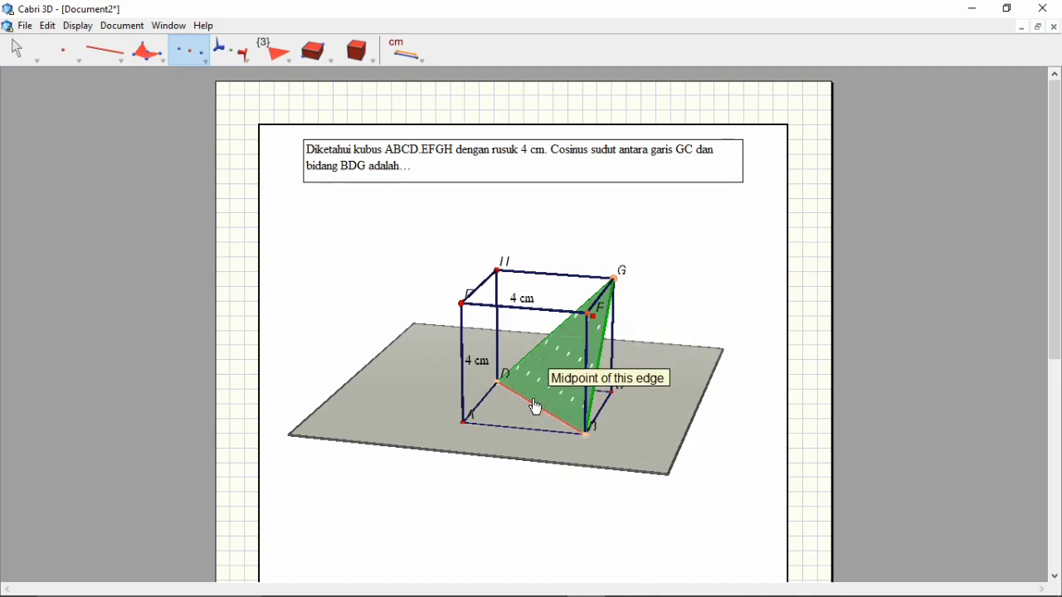
{"action": "left_click", "coordinate": [535, 407]}
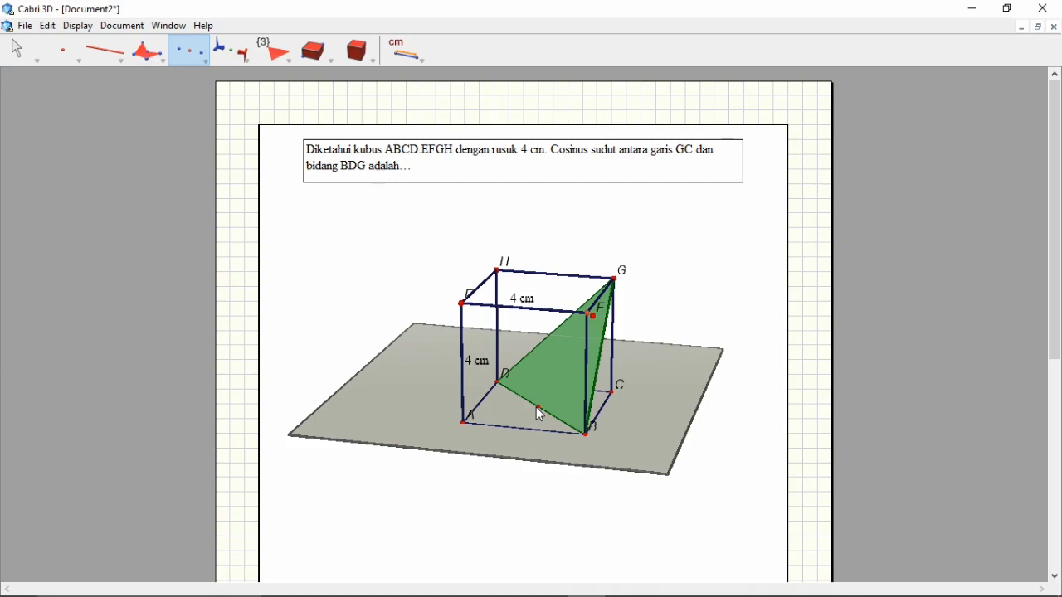
{"action": "left_click", "coordinate": [67, 53]}
{"action": "left_click", "coordinate": [77, 76]}
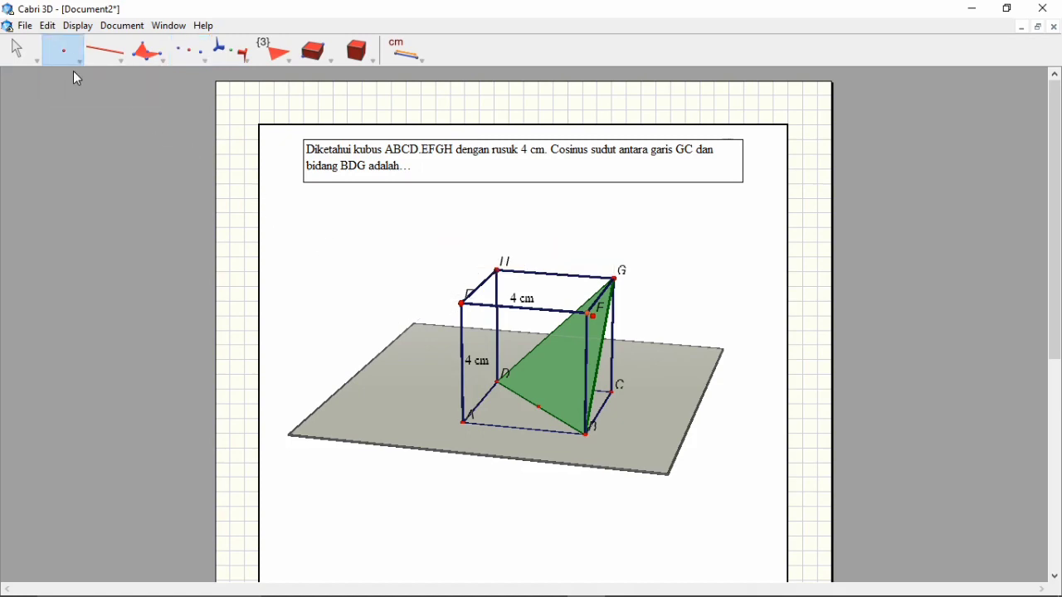
{"action": "left_click", "coordinate": [539, 408]}
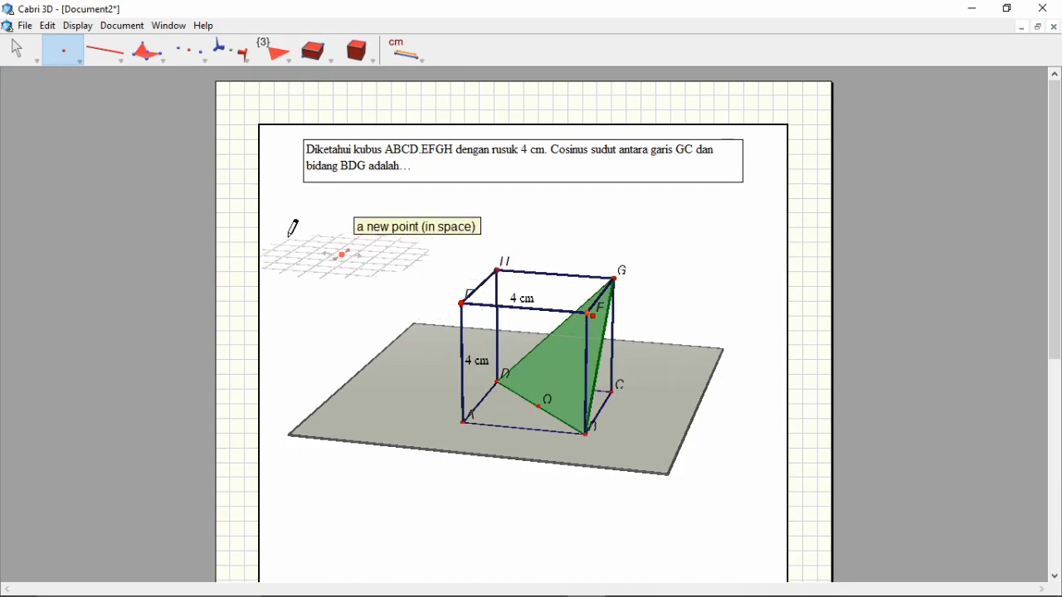
{"action": "left_click", "coordinate": [31, 54]}
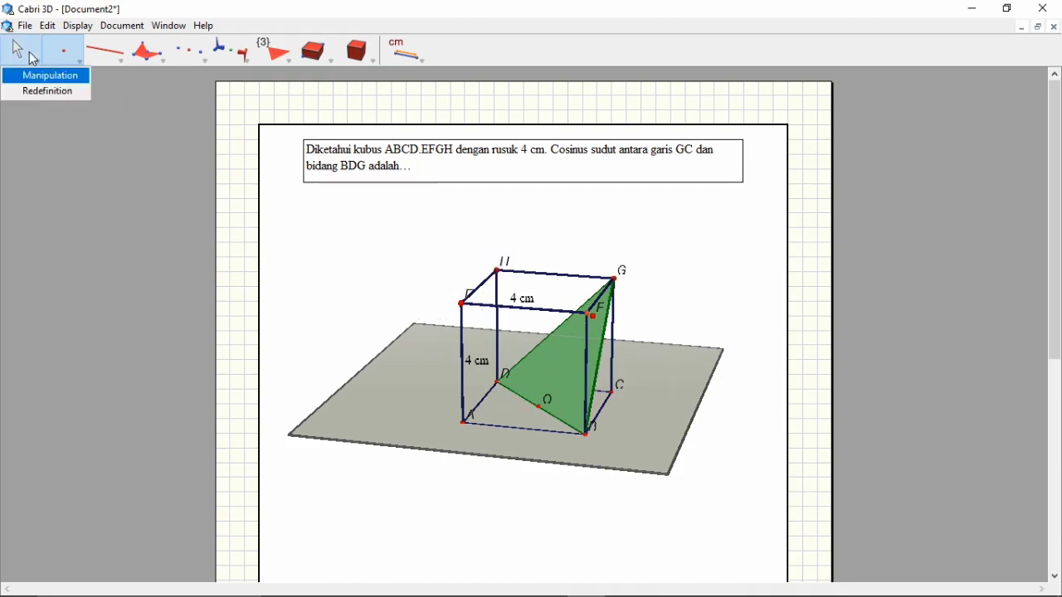
{"action": "left_click", "coordinate": [33, 58]}
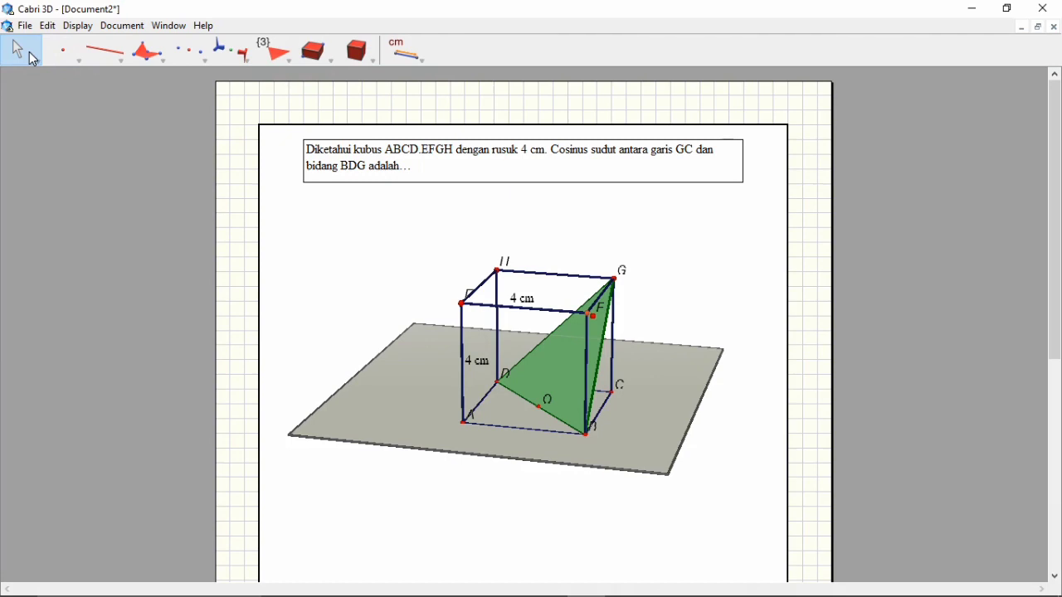
Draw two segments, one from vertex C to point O and one from vertex G to point O
{"action": "left_click", "coordinate": [119, 55]}
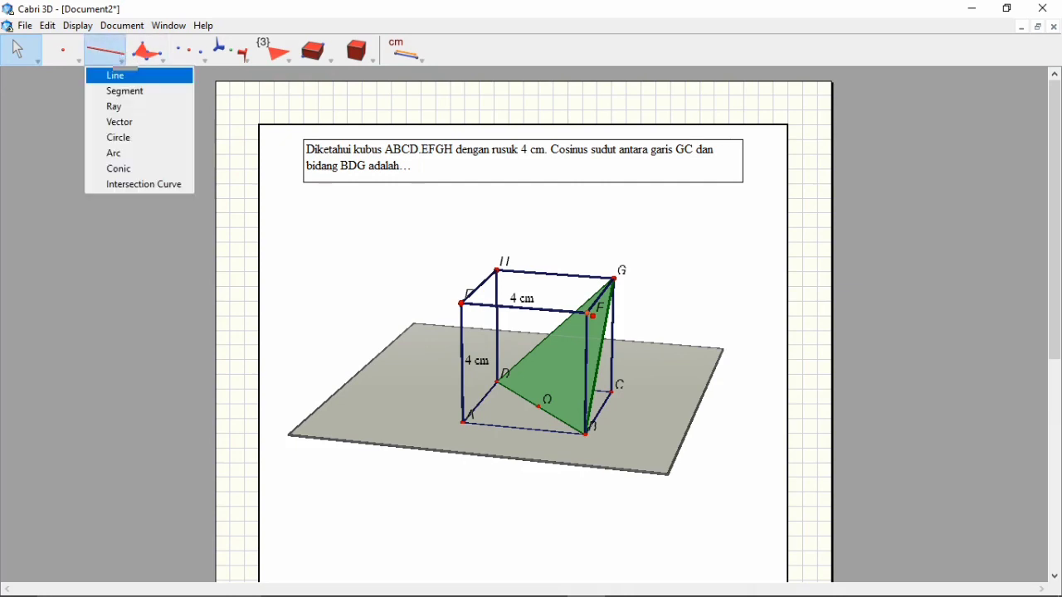
{"action": "left_click", "coordinate": [124, 91]}
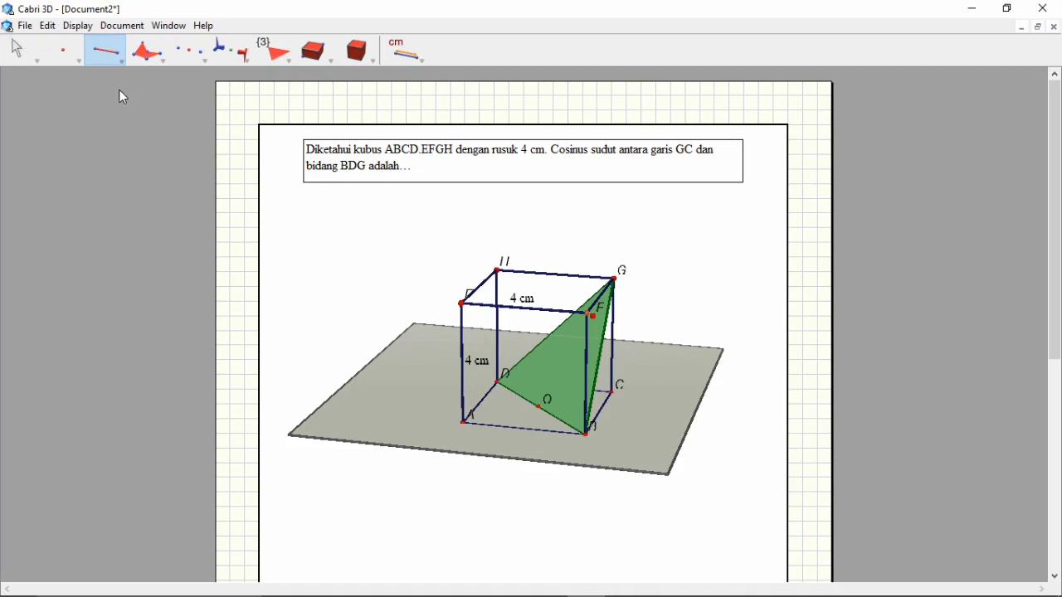
{"action": "left_click", "coordinate": [616, 391]}
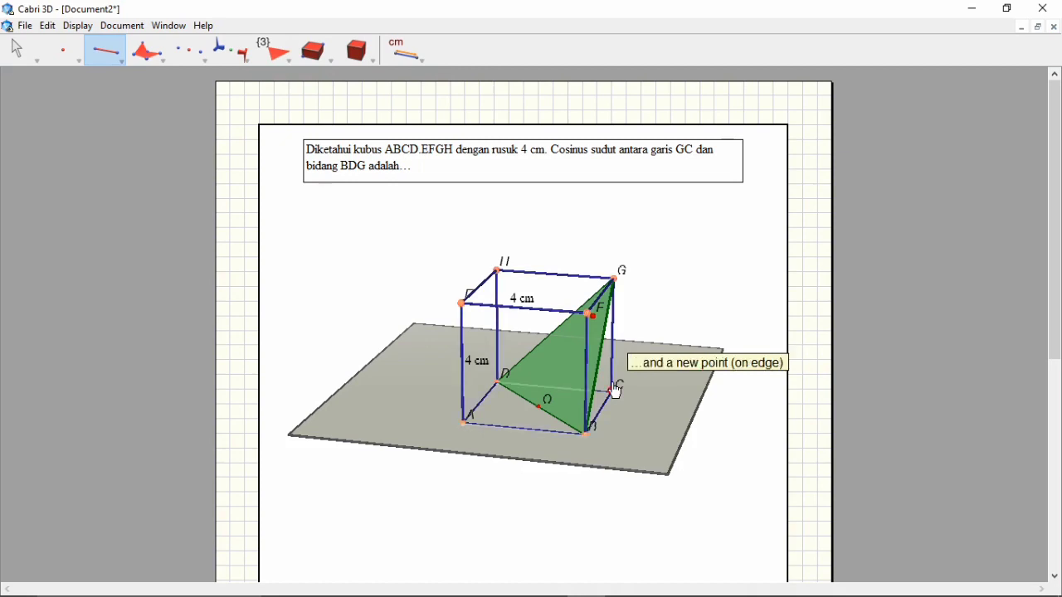
{"action": "left_click", "coordinate": [540, 408]}
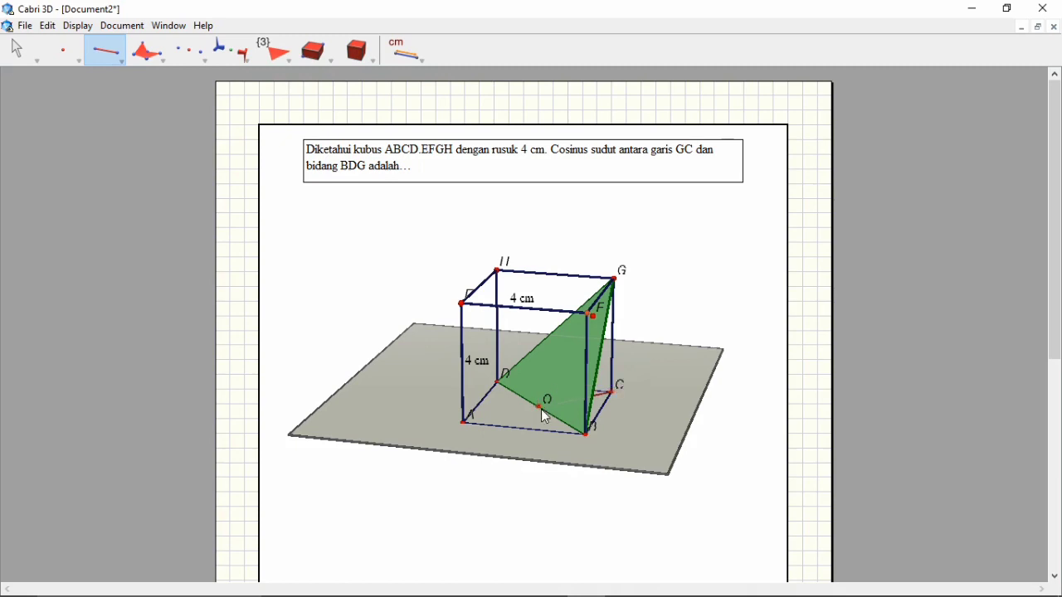
{"action": "right_click_drag", "start_coordinate": [628, 433], "coordinate": [543, 433]}
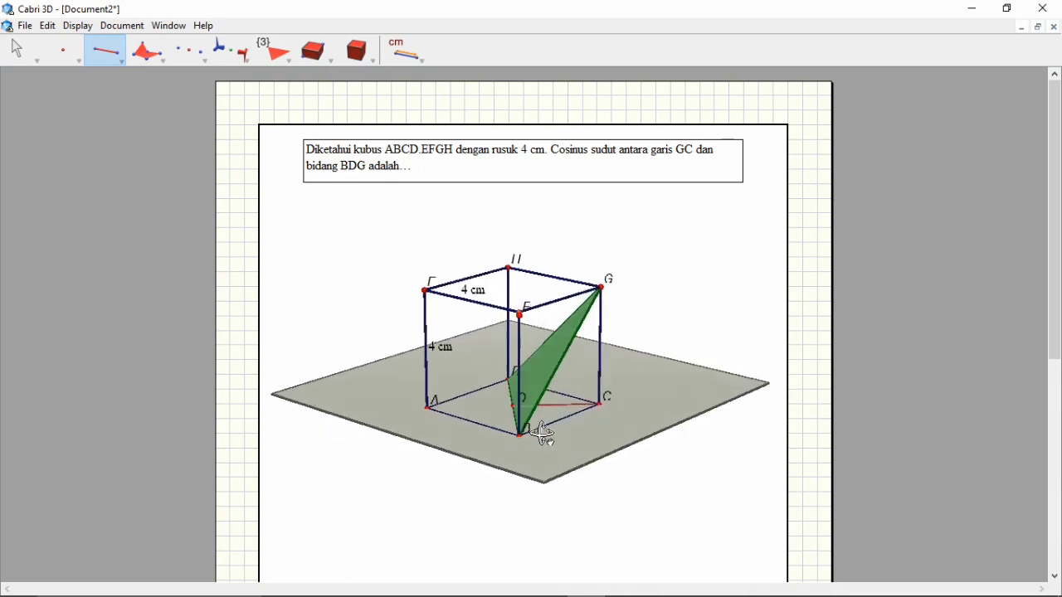
{"action": "left_click", "coordinate": [603, 287]}
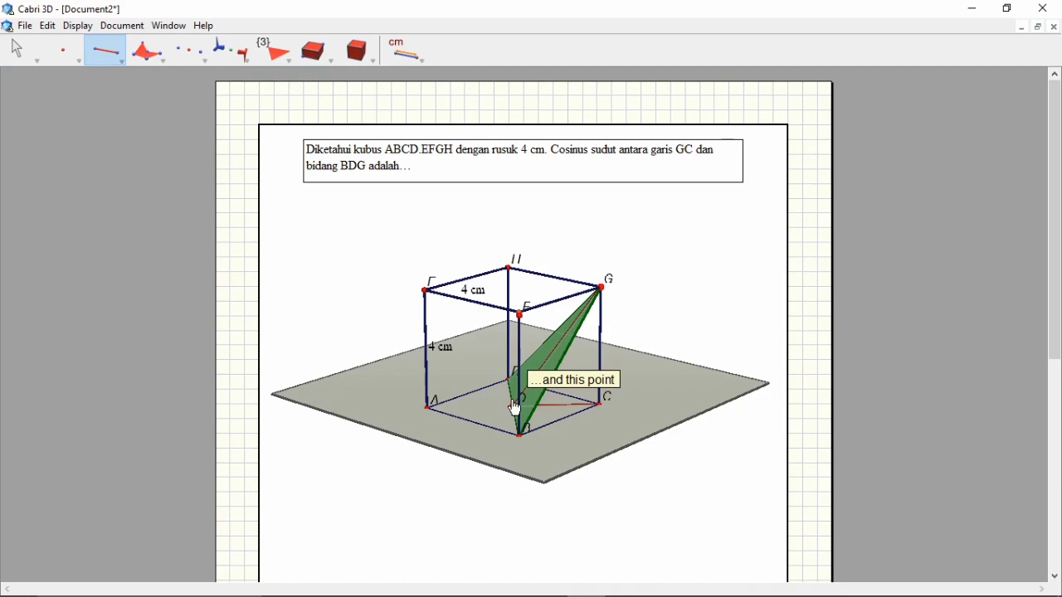
{"action": "left_click", "coordinate": [514, 406]}
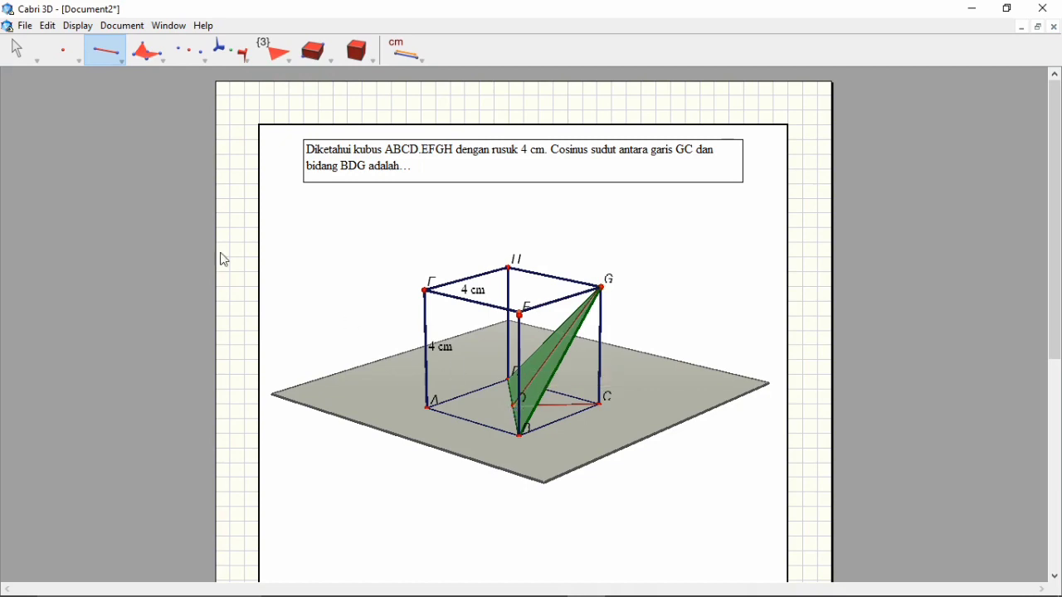
{"action": "left_click", "coordinate": [25, 59]}
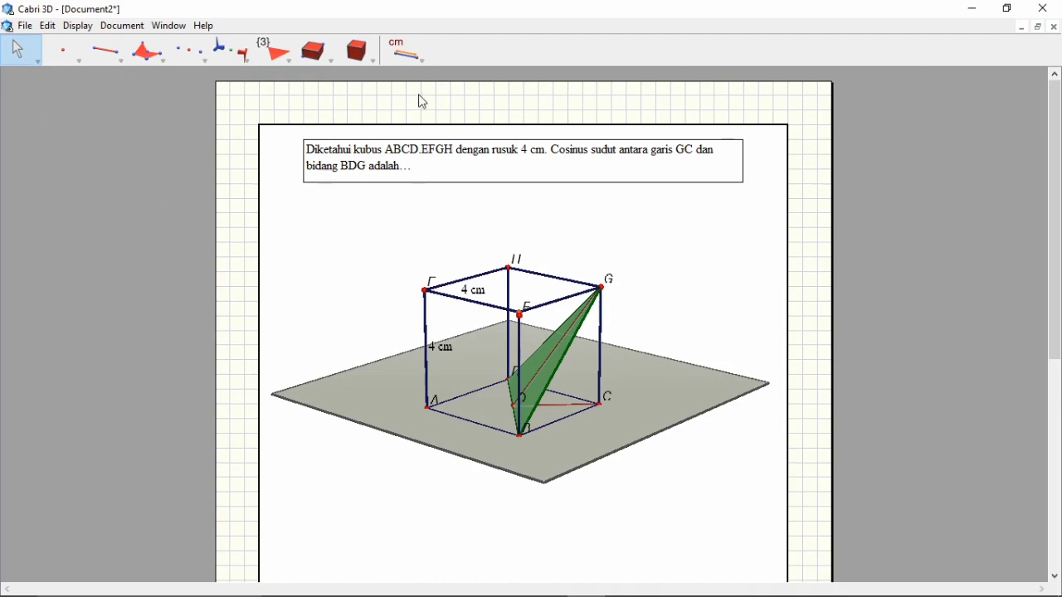
Measure angle GCO, with its vertex at C
{"action": "left_click", "coordinate": [419, 65]}
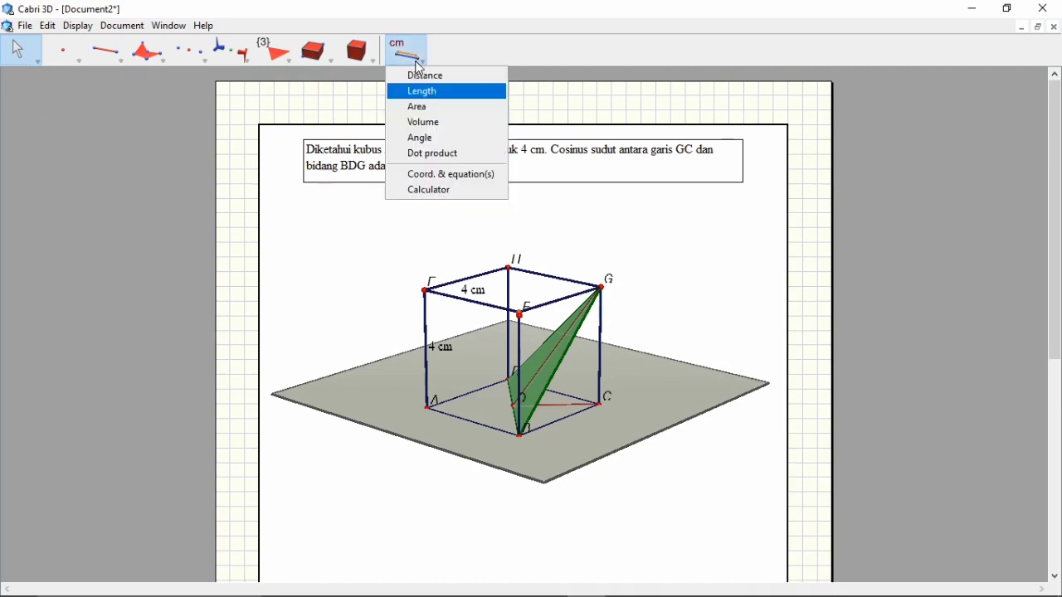
{"action": "left_click", "coordinate": [437, 137]}
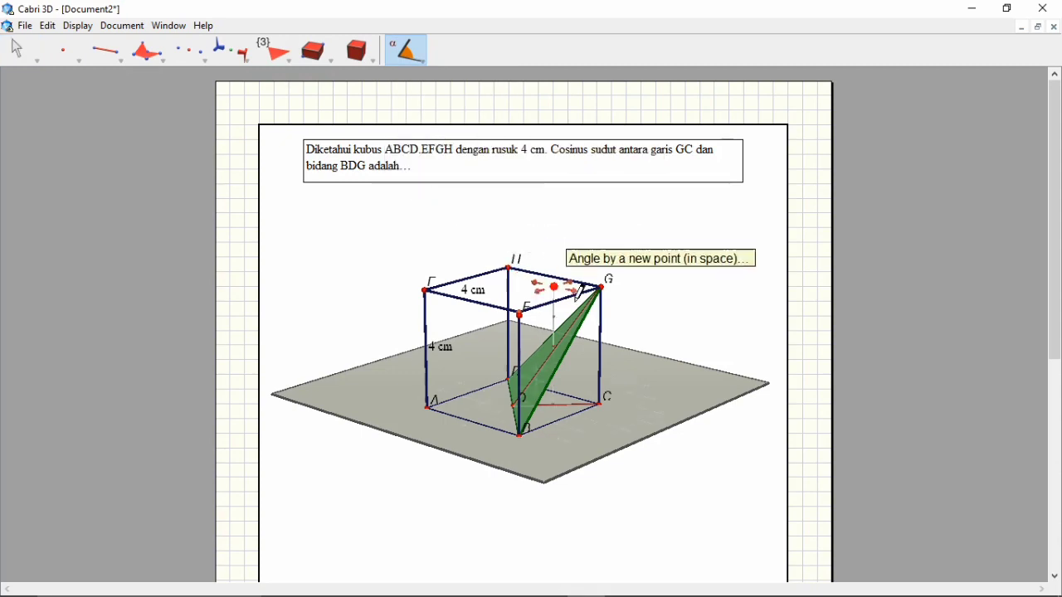
{"action": "left_click", "coordinate": [598, 288]}
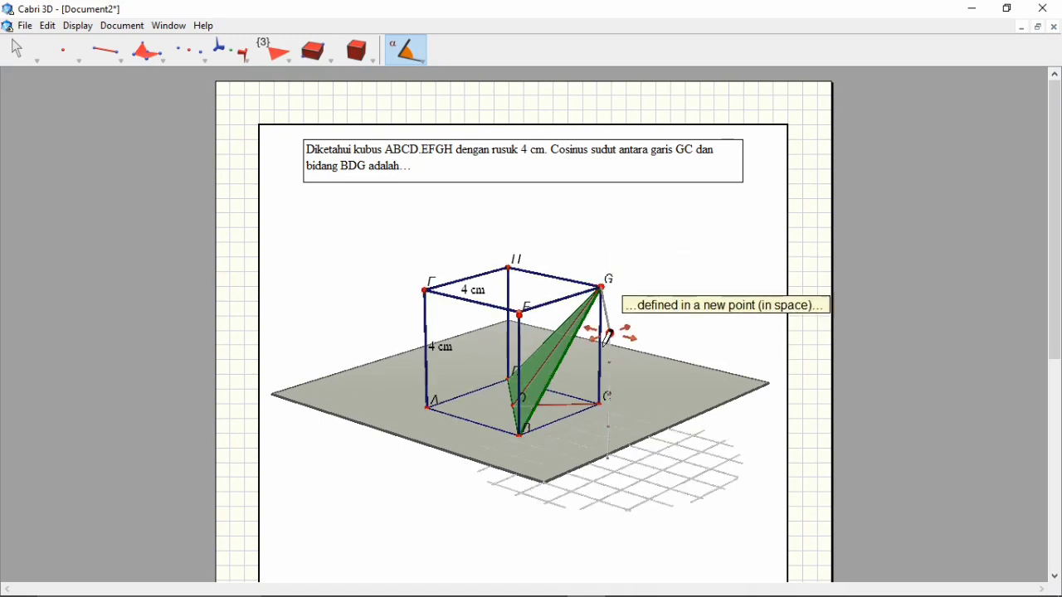
{"action": "left_click", "coordinate": [601, 407]}
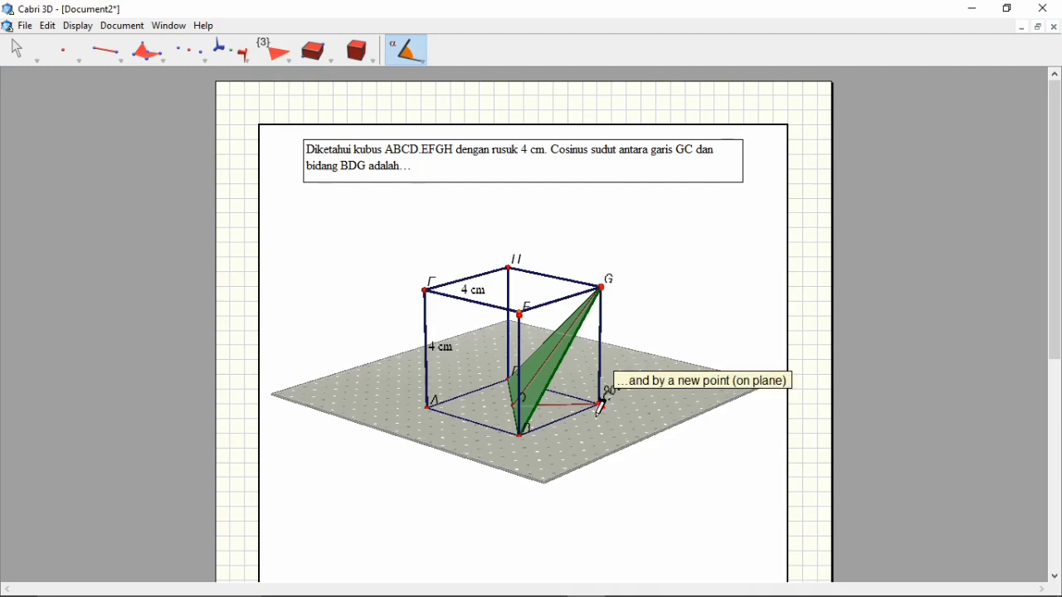
{"action": "left_click", "coordinate": [514, 408]}
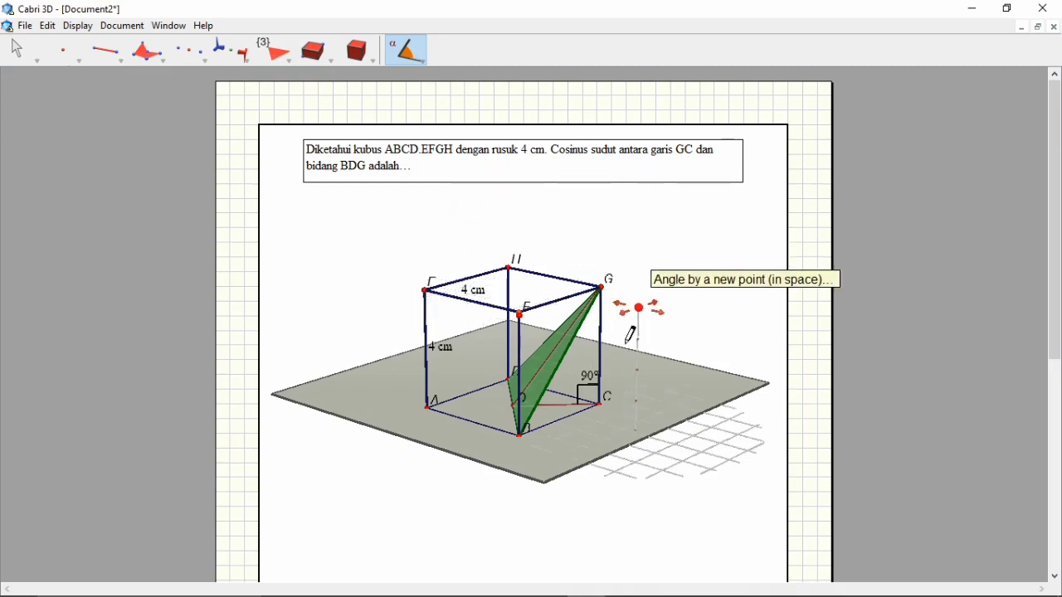
Measure angle CGO, with its vertex at G, and move its label outside the cube beside edge GC
{"action": "left_click", "coordinate": [603, 405]}
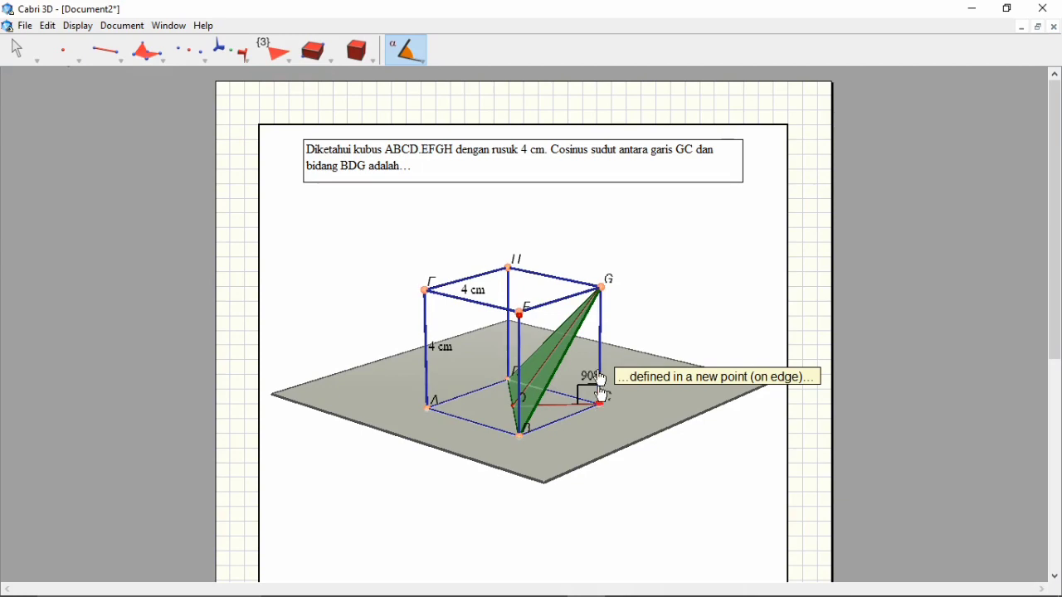
{"action": "left_click", "coordinate": [599, 289]}
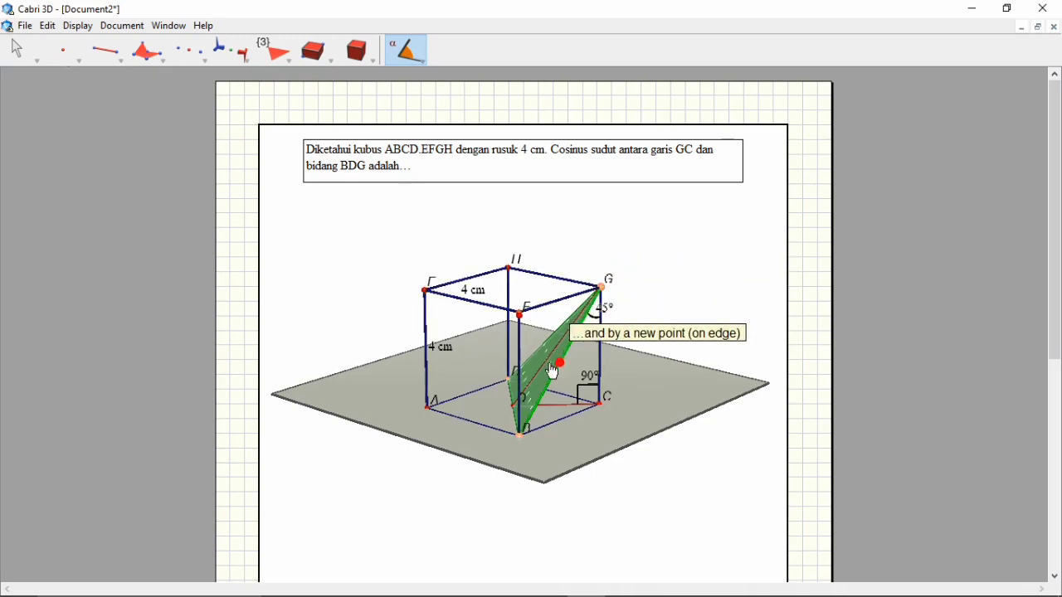
{"action": "left_click", "coordinate": [514, 406]}
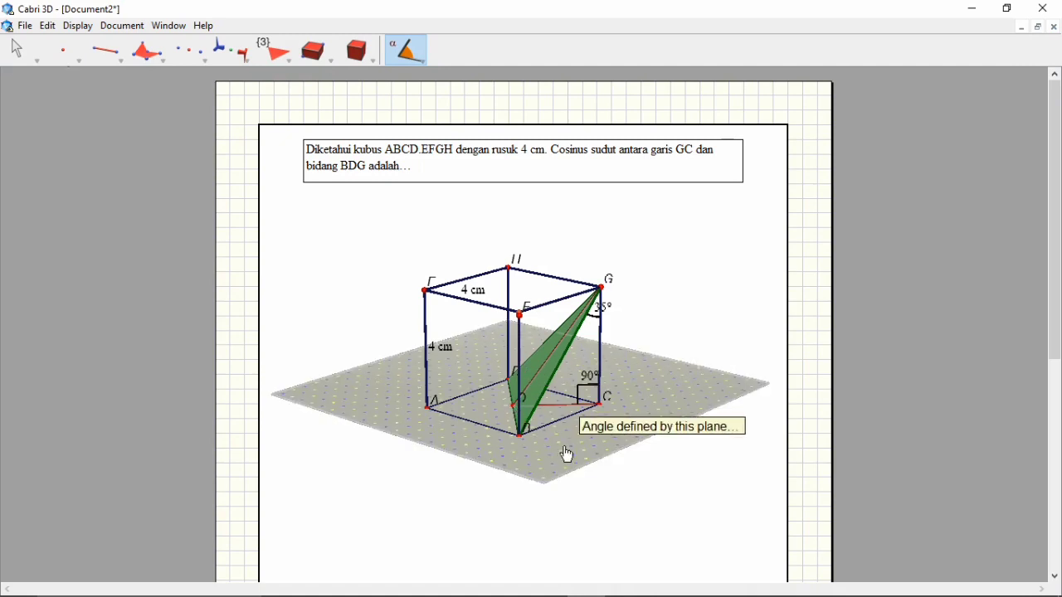
{"action": "left_click", "coordinate": [599, 309]}
{"action": "left_click", "coordinate": [17, 50]}
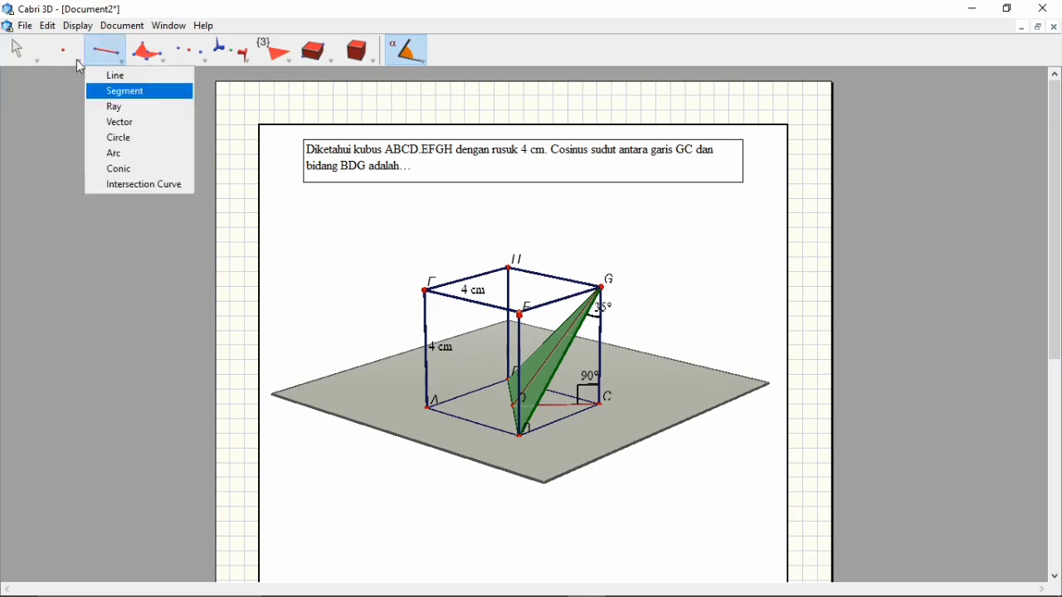
{"action": "left_click", "coordinate": [20, 52]}
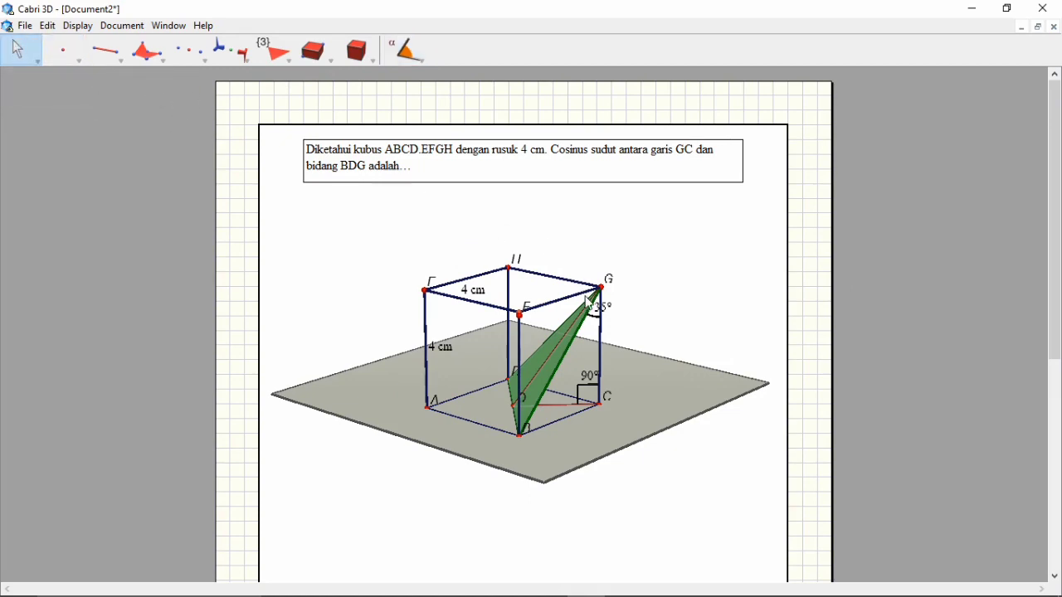
{"action": "left_click_drag", "start_coordinate": [621, 308], "coordinate": [637, 306]}
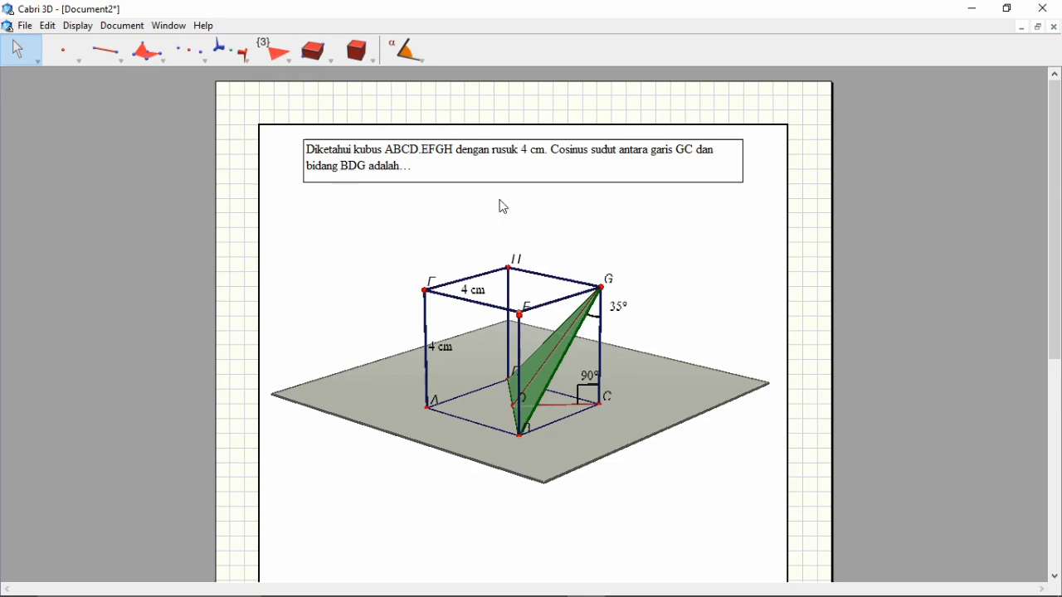
Measure the lengths of segments CO and GO
{"action": "left_click_drag", "start_coordinate": [417, 60], "coordinate": [424, 91]}
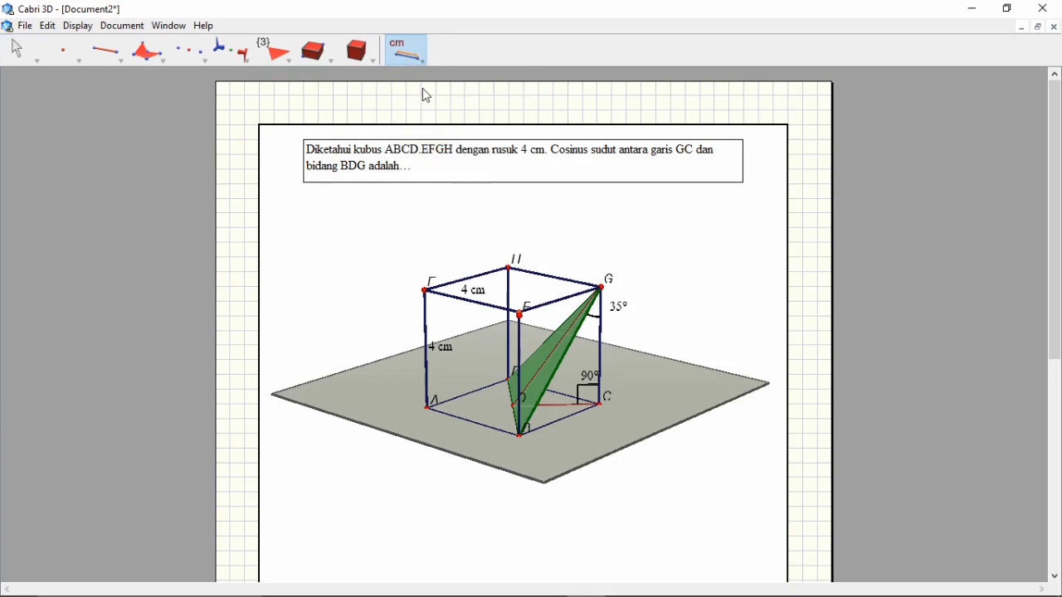
{"action": "left_click", "coordinate": [559, 404]}
{"action": "left_click", "coordinate": [545, 356]}
Calculate cos (a) with angle CGO as a, insert the result into the drawing and place it outside the cube beside edge GC
{"action": "left_click", "coordinate": [423, 61]}
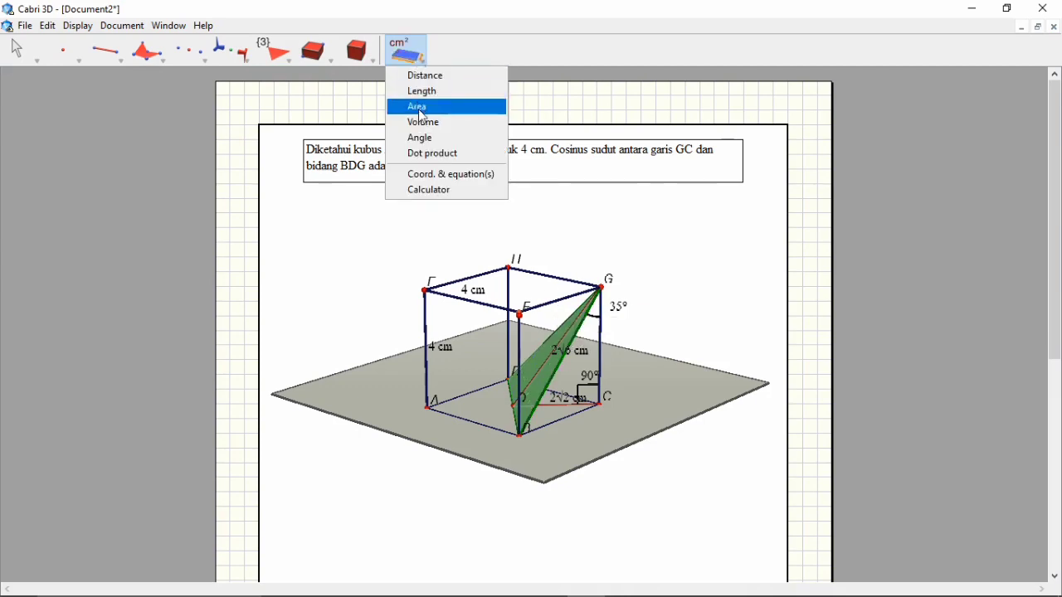
{"action": "left_click", "coordinate": [429, 190]}
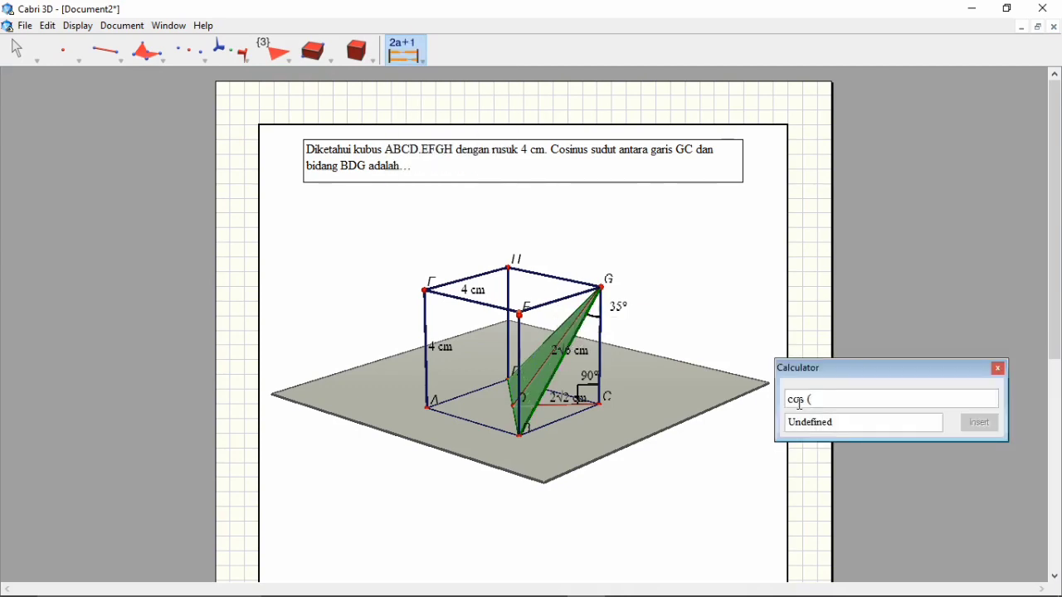
{"action": "left_click", "coordinate": [631, 305]}
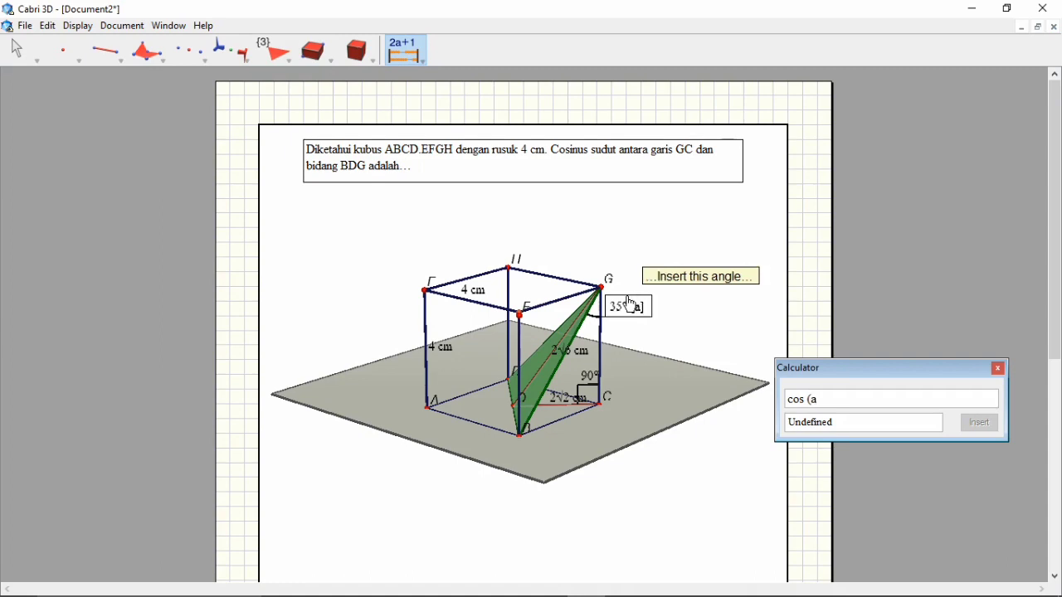
{"action": "type", "text": ")"}
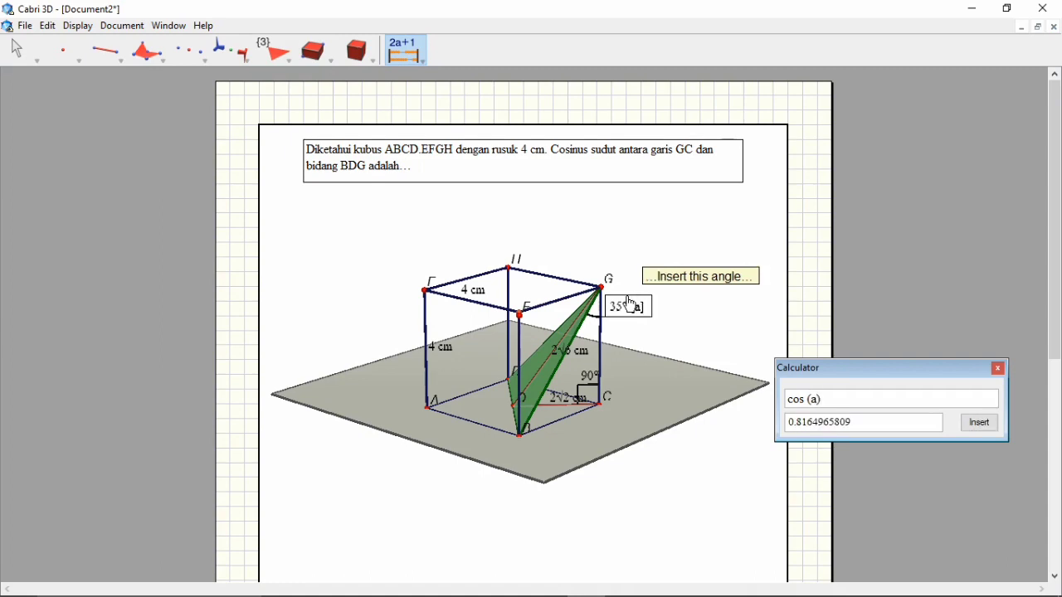
{"action": "left_click", "coordinate": [979, 423]}
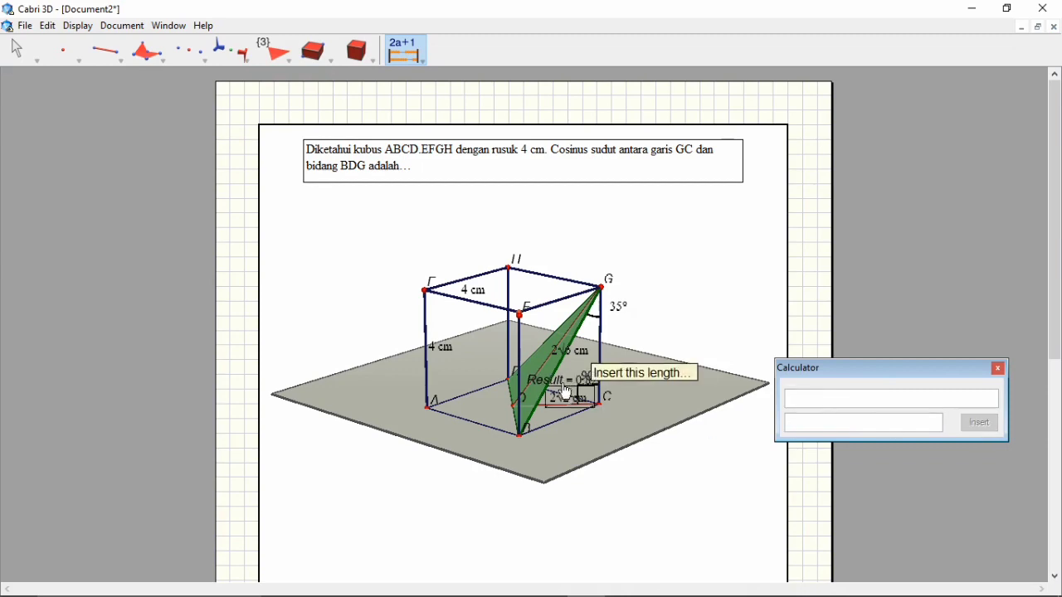
{"action": "left_click_drag", "start_coordinate": [562, 380], "coordinate": [664, 382]}
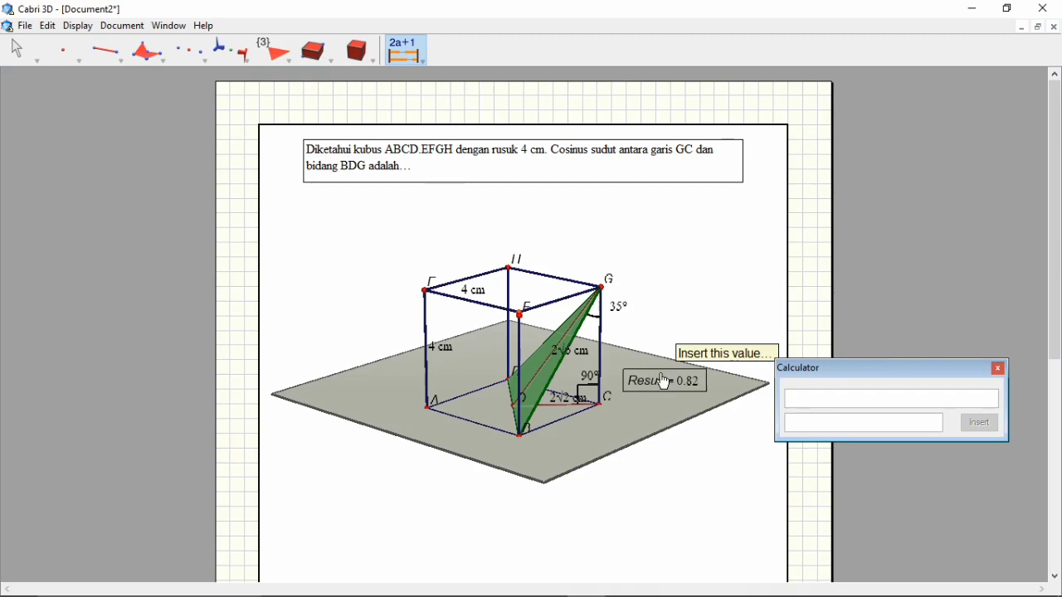
{"action": "left_click", "coordinate": [998, 369]}
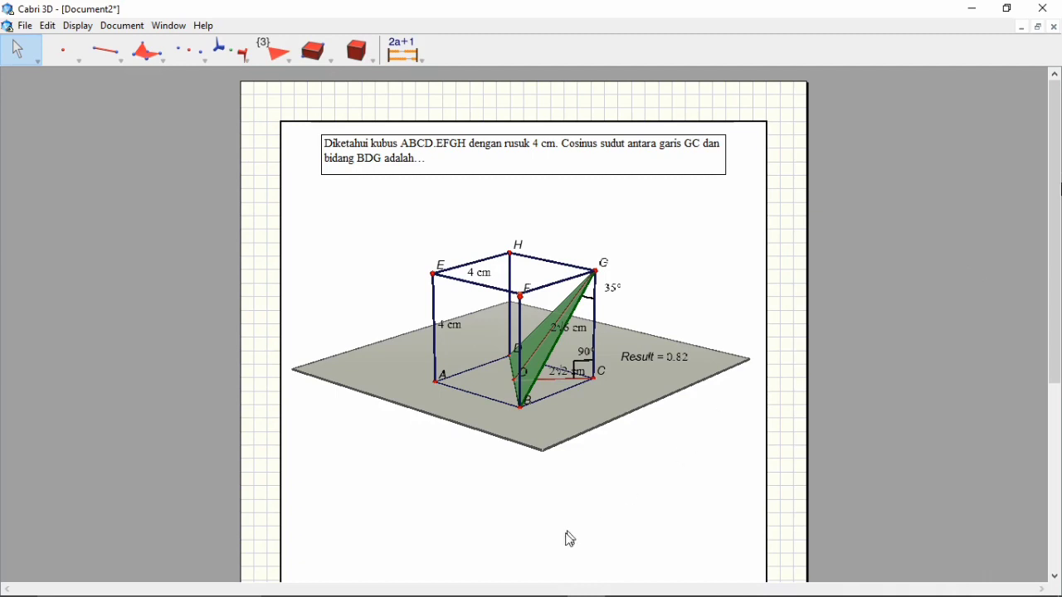
Switch to the Word document and examine the written solution from the cube sketch through the OC and GO calculations
{"action": "left_click", "coordinate": [549, 584]}
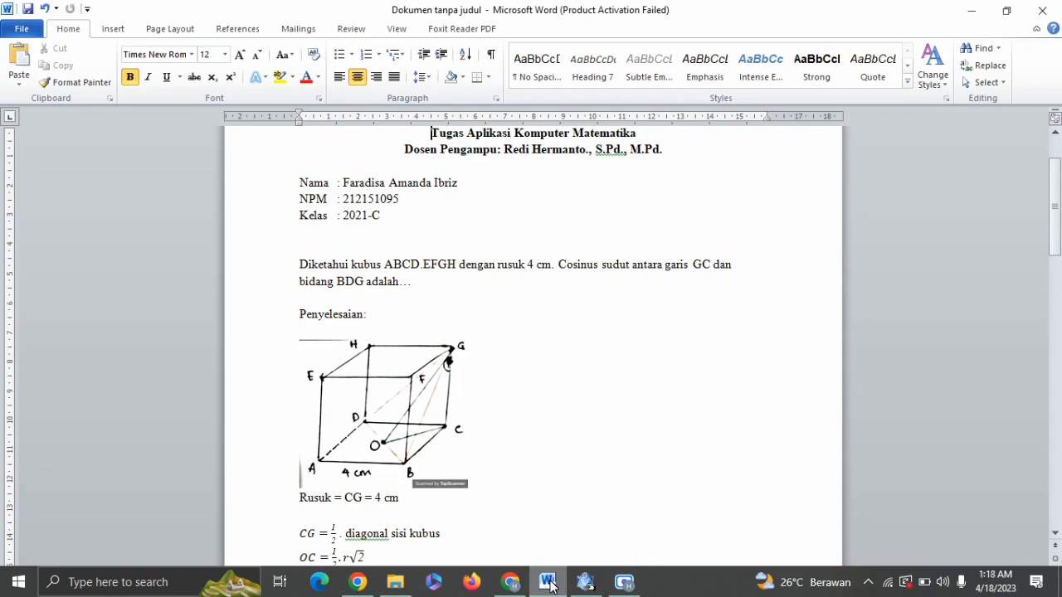
{"action": "left_click", "coordinate": [582, 505]}
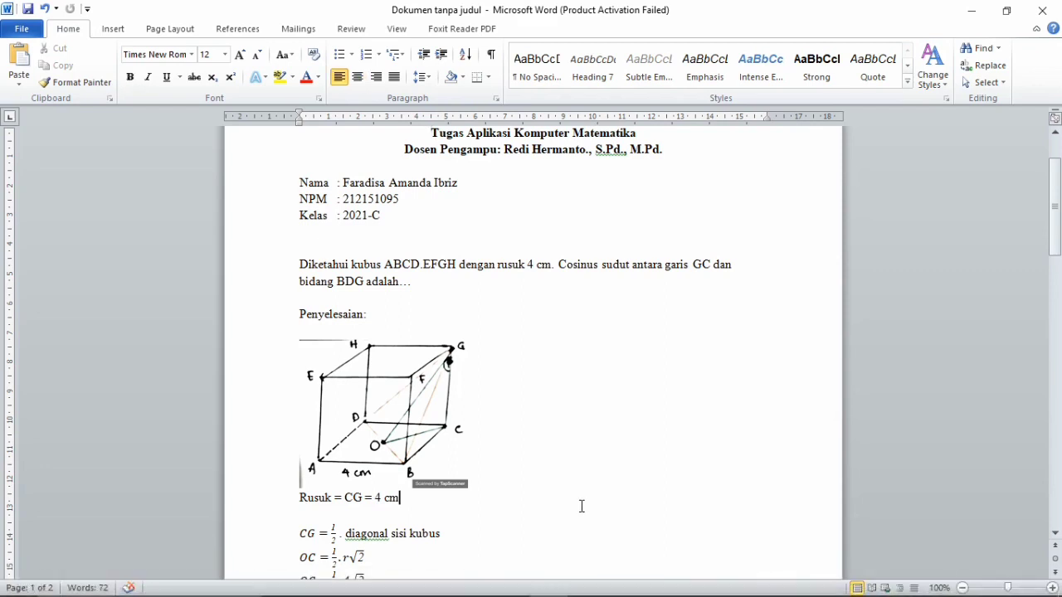
{"action": "left_click", "coordinate": [581, 506]}
{"action": "key", "text": "Down"}
{"action": "key", "text": "Down"}
{"action": "key", "text": "Down"}
{"action": "key", "text": "Down"}
{"action": "key", "text": "Down"}
{"action": "key", "text": "Down"}
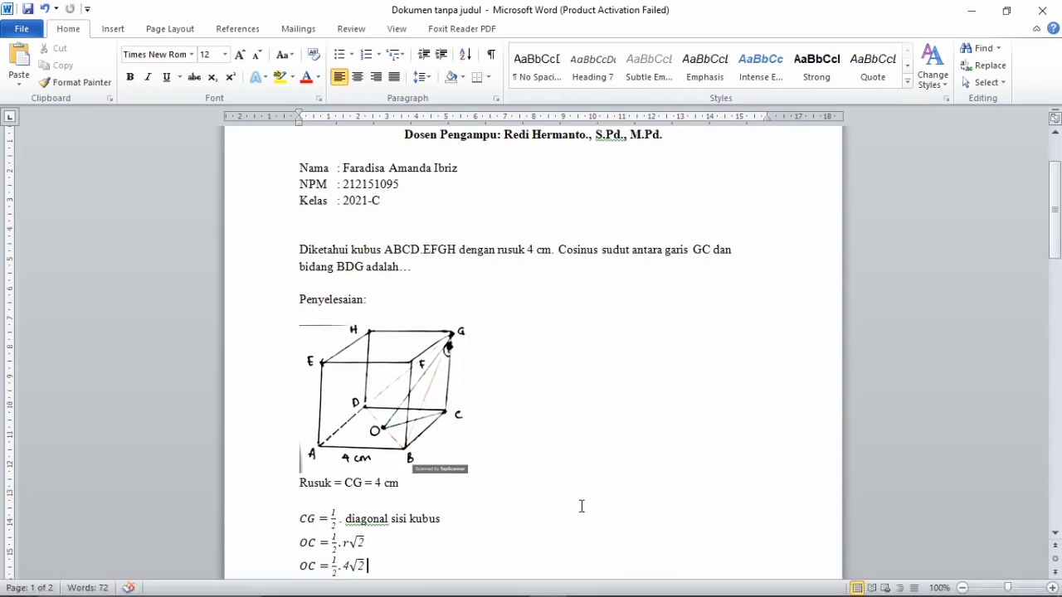
{"action": "key", "text": "Down"}
{"action": "key", "text": "Down"}
{"action": "key", "text": "Down"}
{"action": "key", "text": "Down"}
{"action": "key", "text": "Down"}
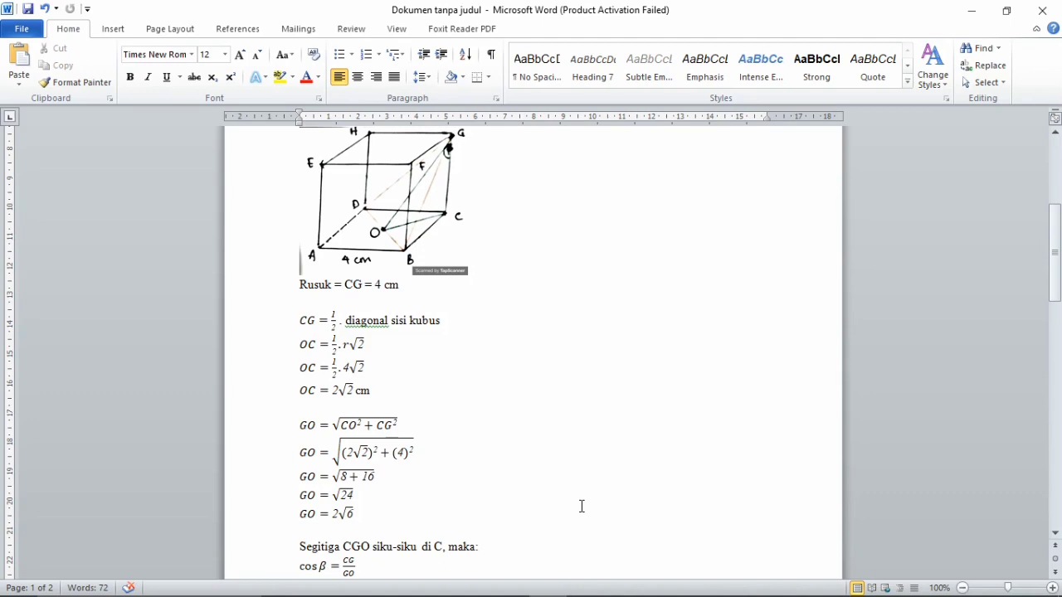
Add the unit "cm" after GO = 2√6 and after the final line cos β = 0,82
{"action": "left_click", "coordinate": [377, 509]}
{"action": "type", "text": "cm"}
{"action": "key", "text": "Down"}
{"action": "key", "text": "ctrl+End"}
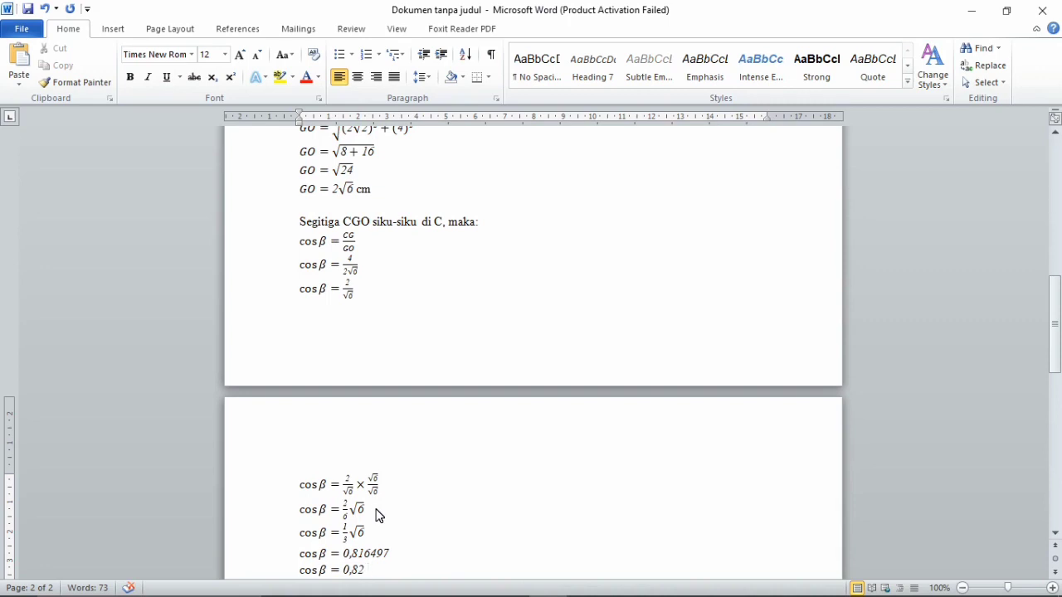
{"action": "type", "text": "cm"}
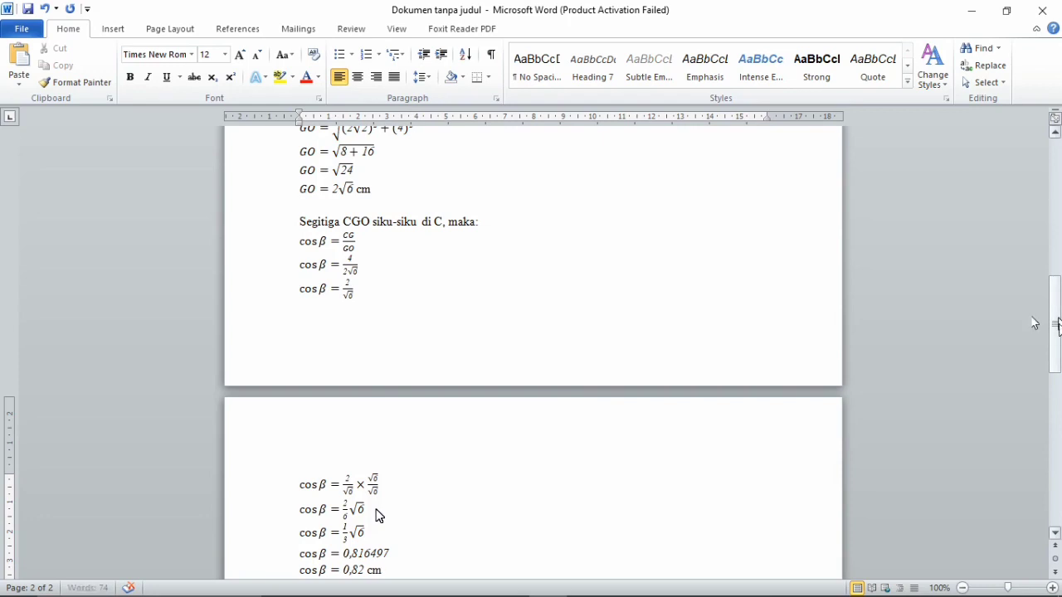
Return to the beginning of the Word document and switch back to the cube drawing in Cabri 3D
{"action": "left_click_drag", "start_coordinate": [1056, 325], "coordinate": [1058, 177]}
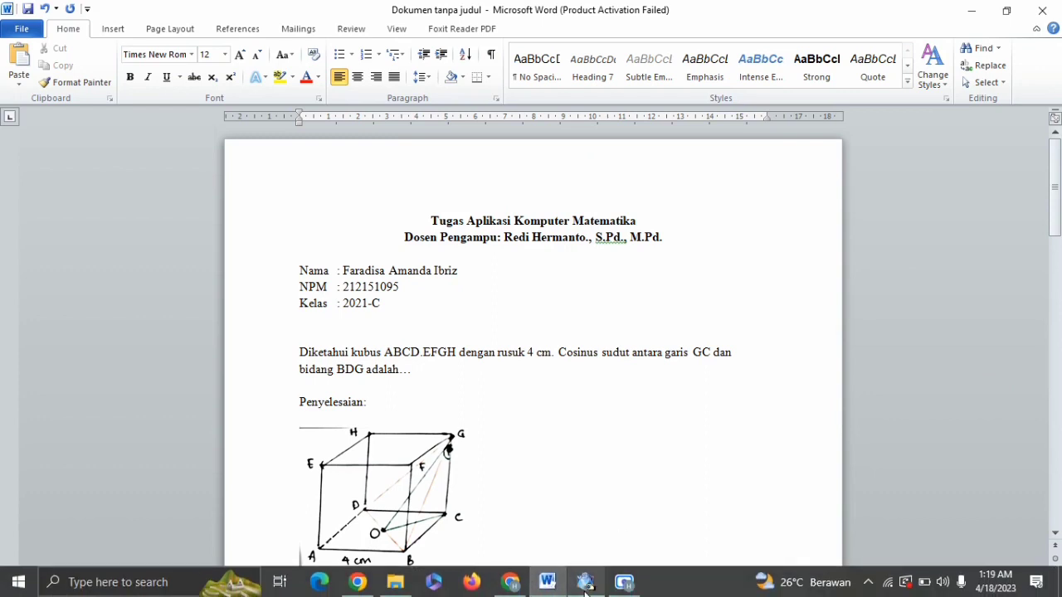
{"action": "mouse_move", "coordinate": [585, 589]}
{"action": "left_click", "coordinate": [604, 540]}
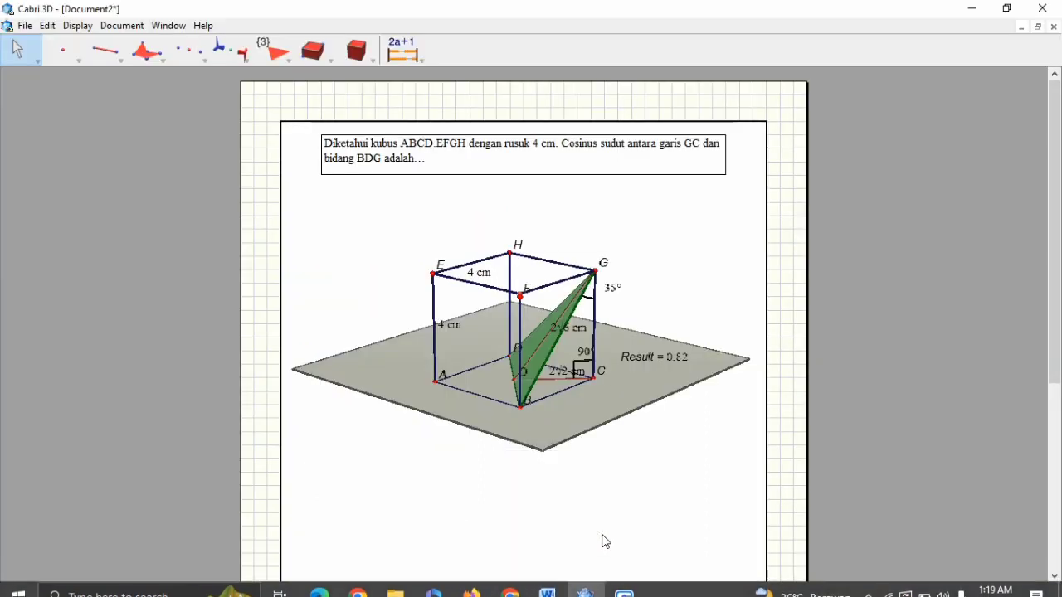